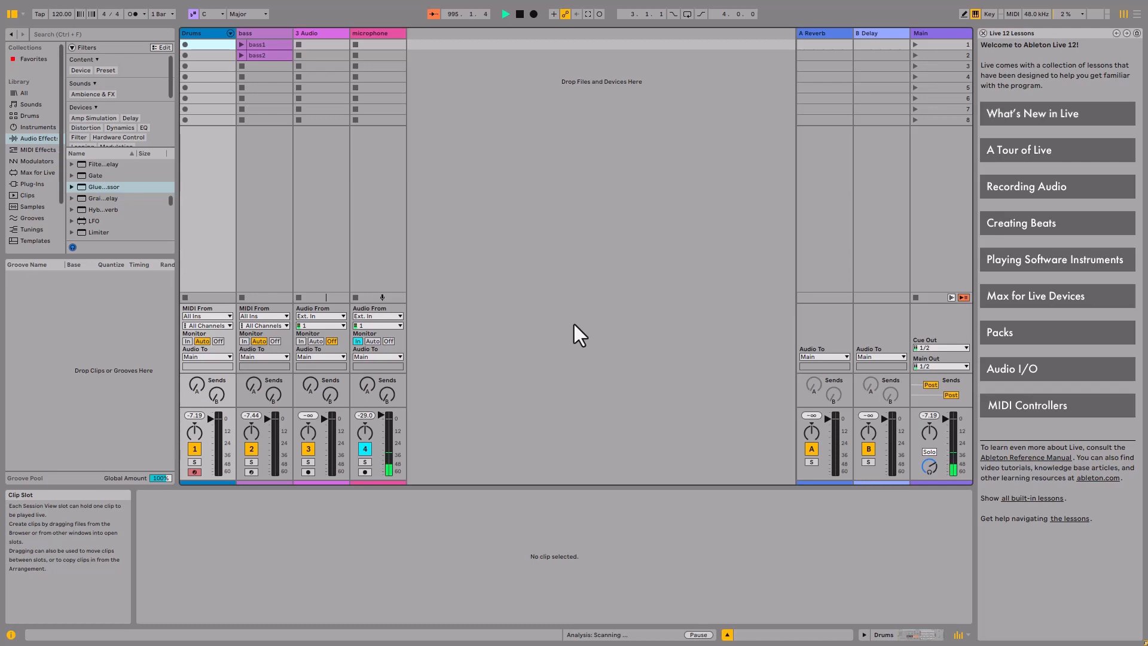
Insert an empty MIDI clip in the first slot of the Drums track and name it drum1
key("ctrl+shift+m")
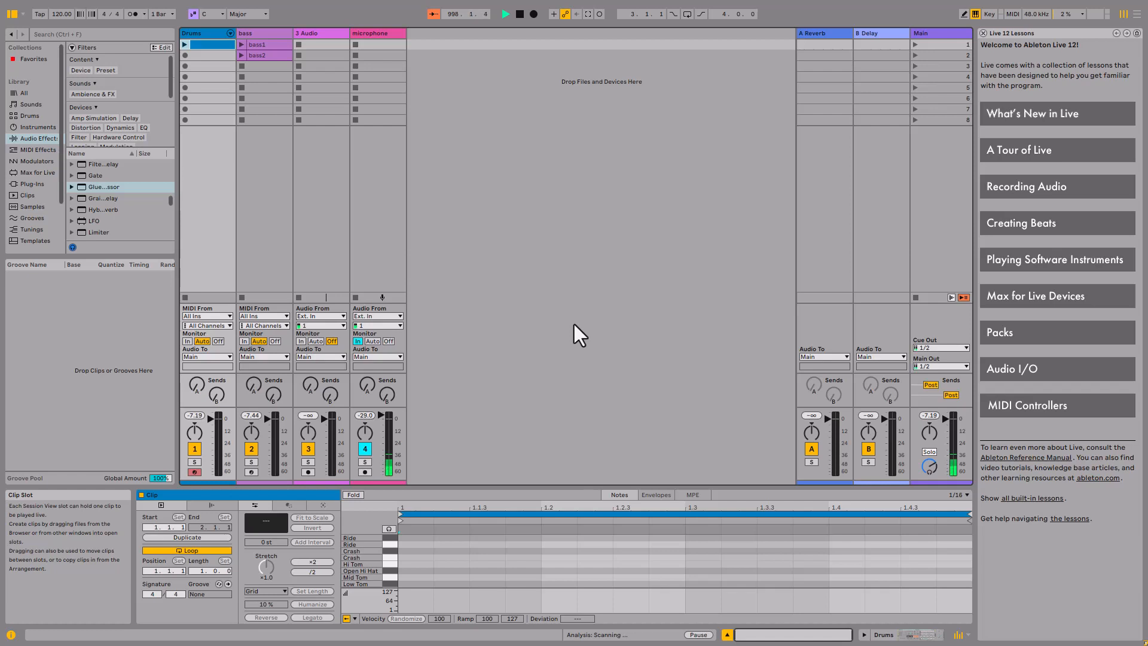
key("Right")
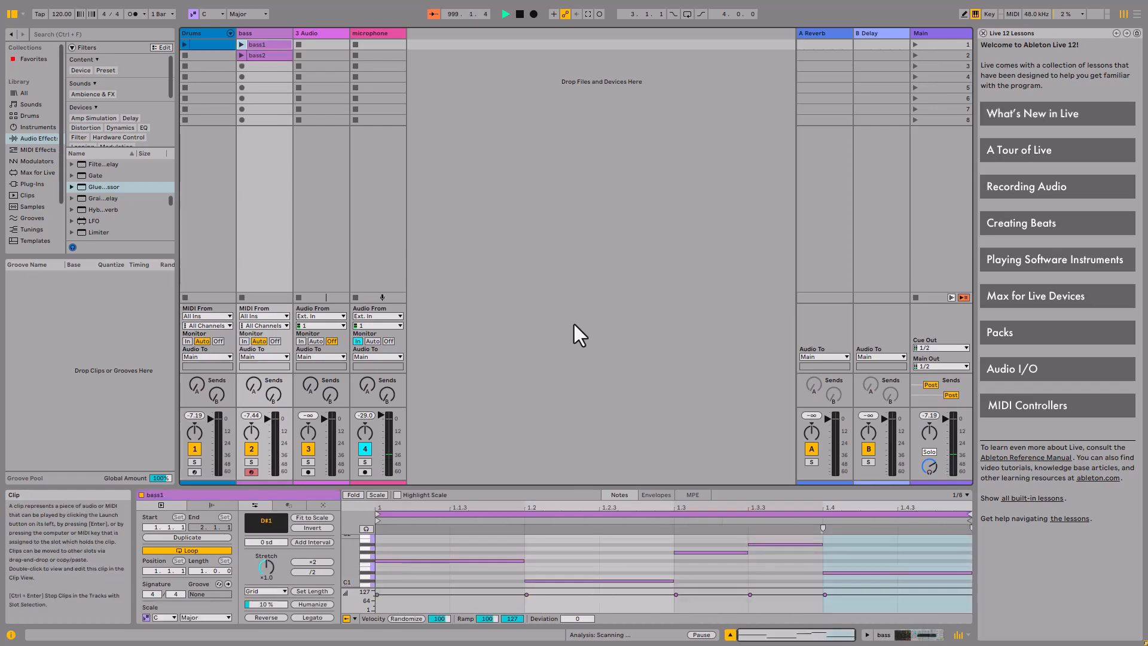
key("Left")
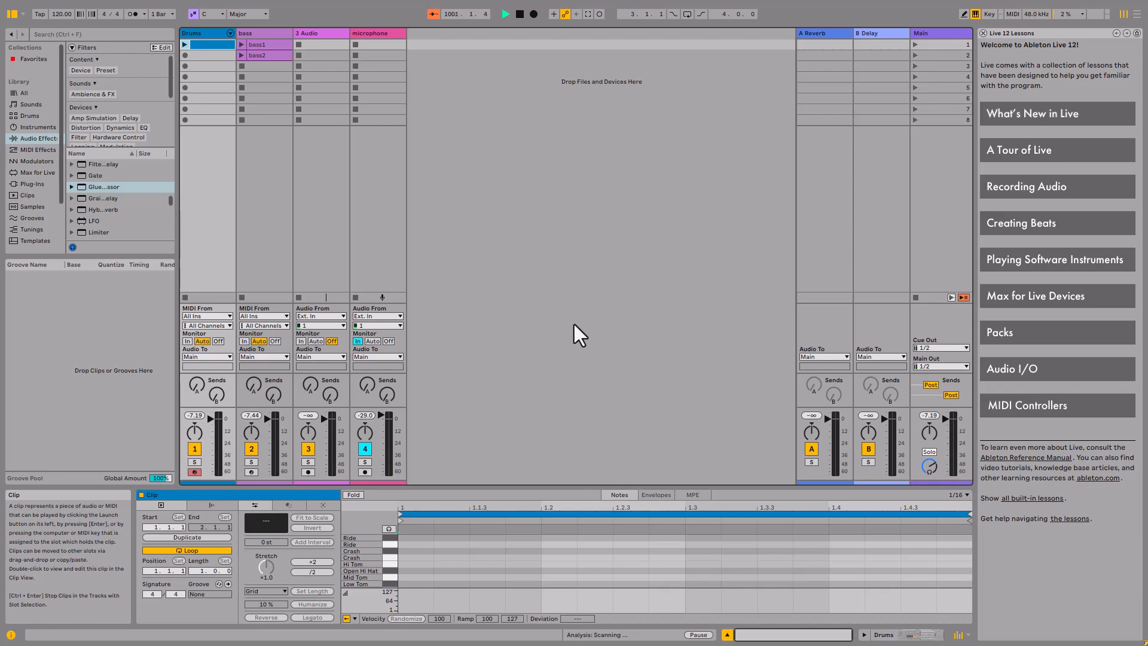
key("ctrl+r")
type("drum1")
key("Return")
key("Right")
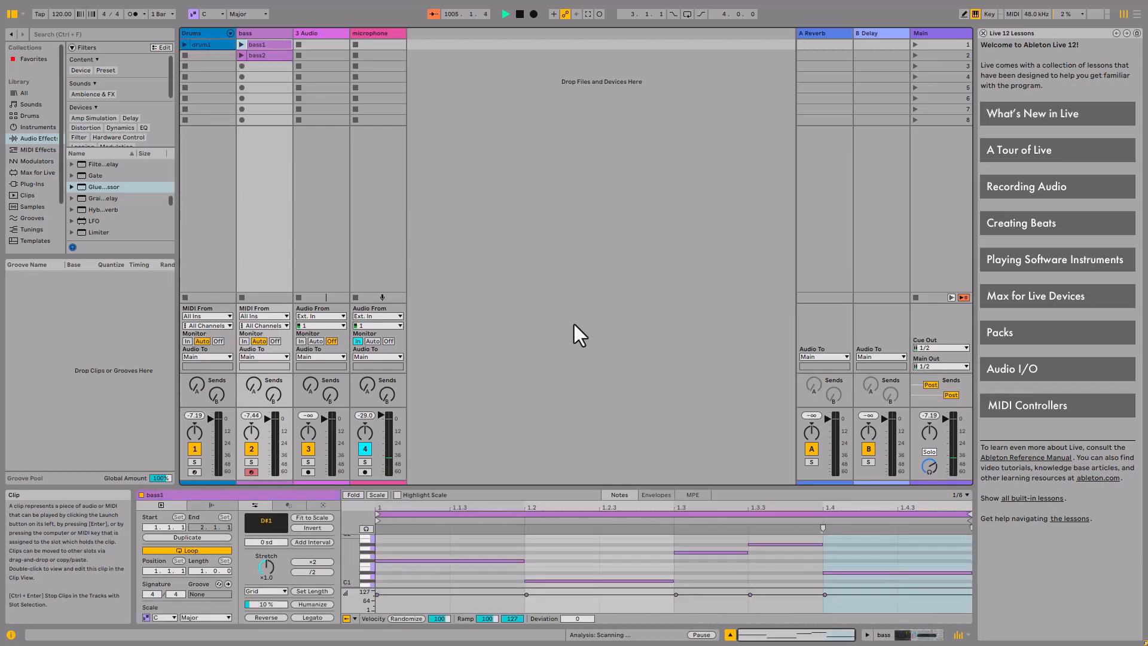
key("Left")
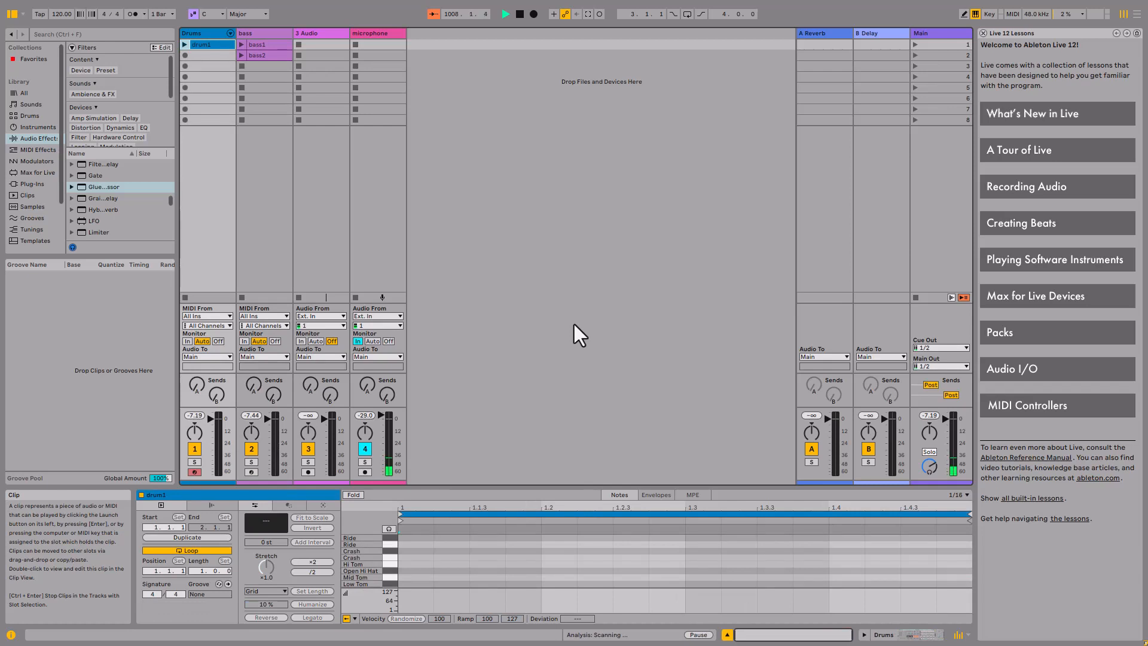
In the drum1 clip, enter quarter-note snare hits on beats 2 and 4 and an eighth-note bass drum on beat 1
key("alt+3")
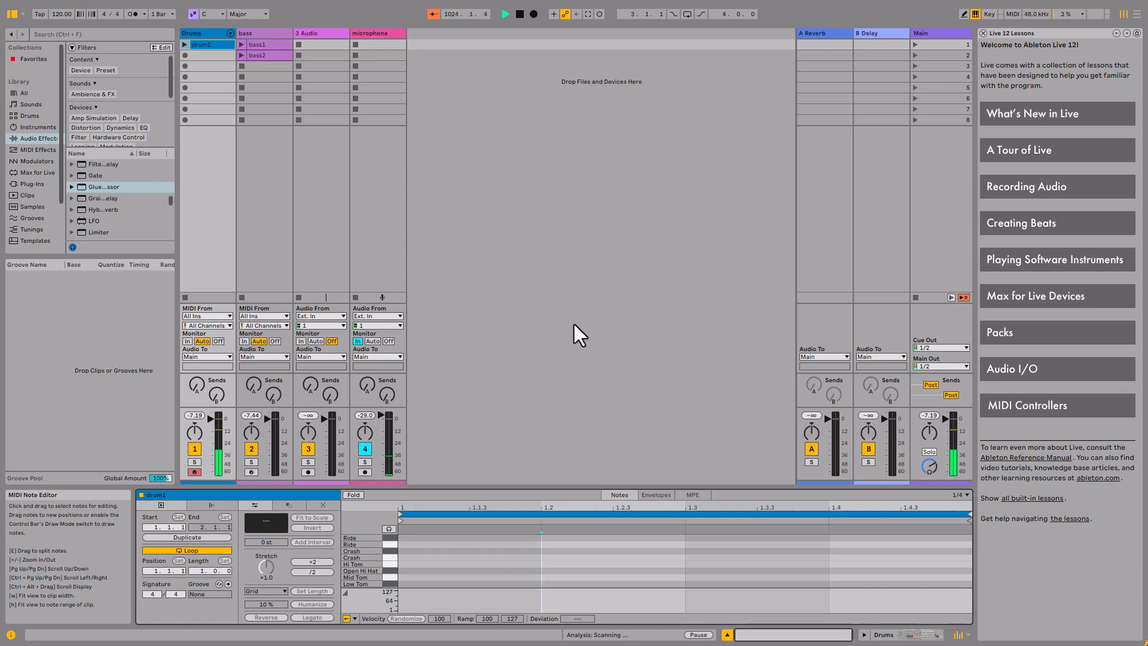
key("Right")
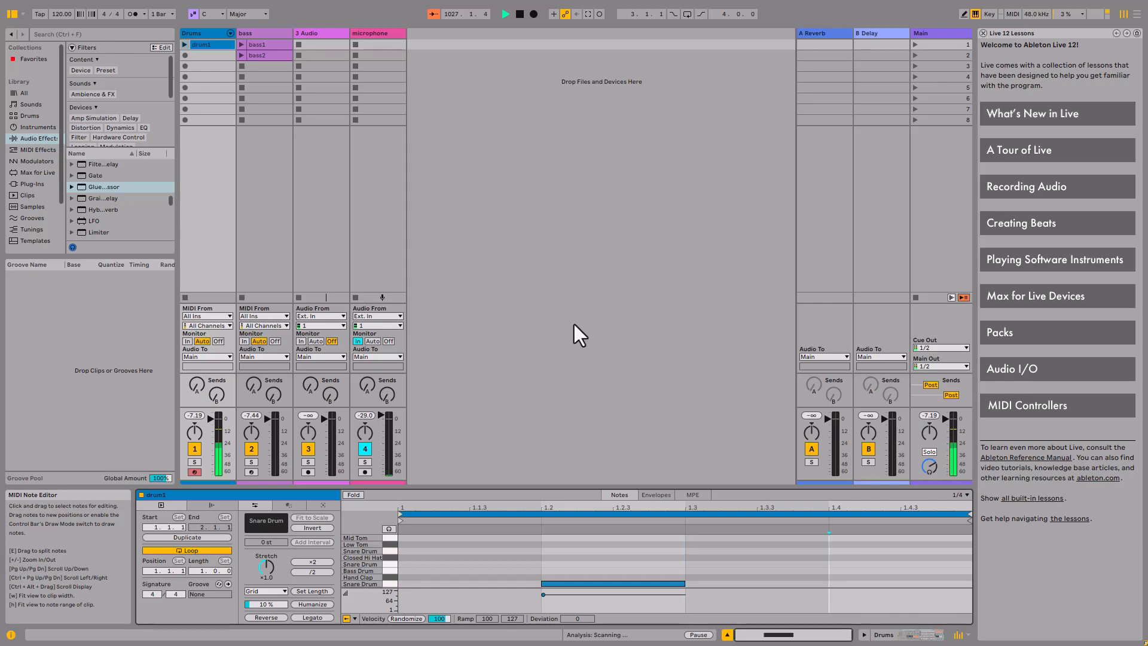
key("Right")
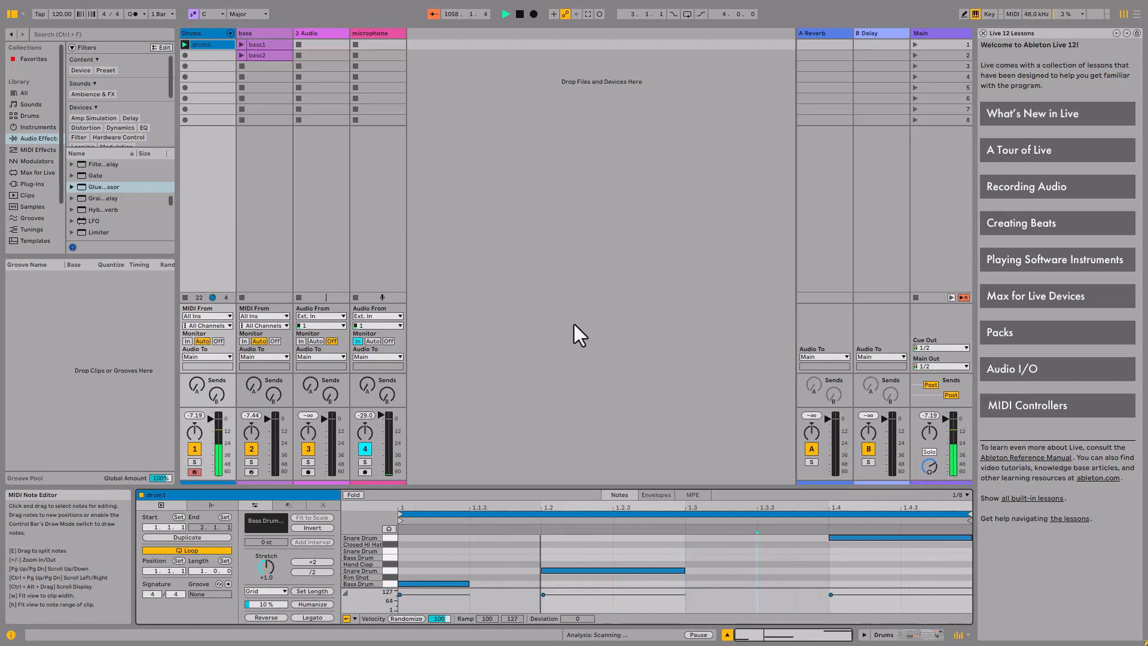
Add eighth-note bass drum hits at 1.3.3 and 1.4.3 in the drum1 clip
key("a")
key("Right")
key("a")
key("Right")
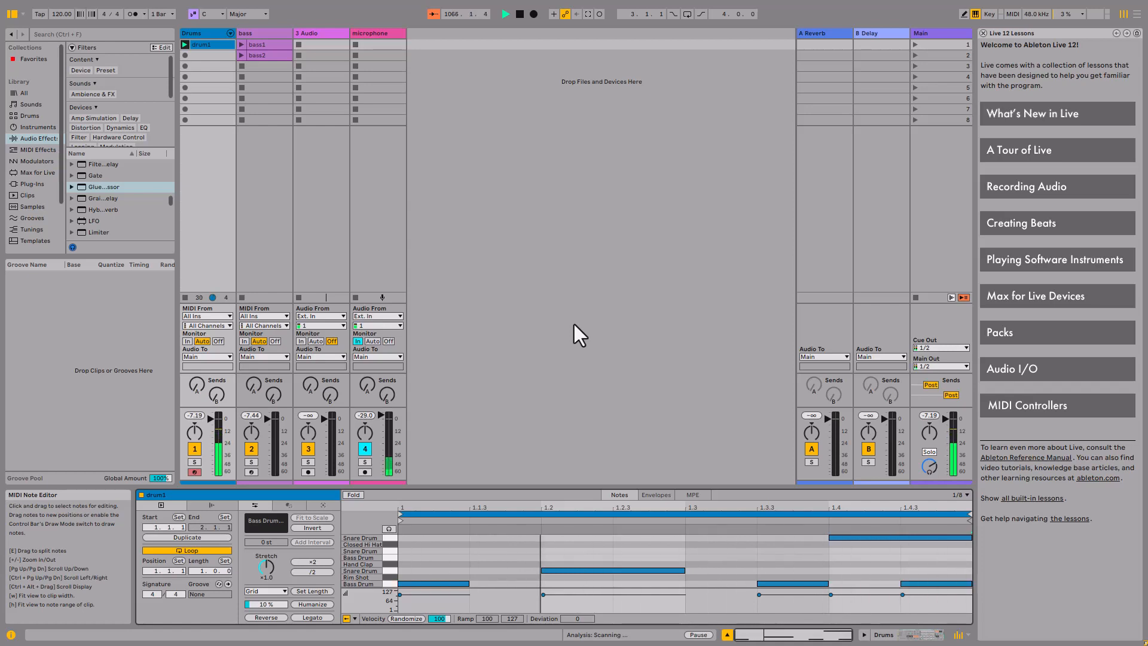
Give the bass drum at 1.4.3 a velocity deviation of +10 and add an eighth-note closed hi-hat on beat 1
key("shift+Left")
key("t")
key("Right")
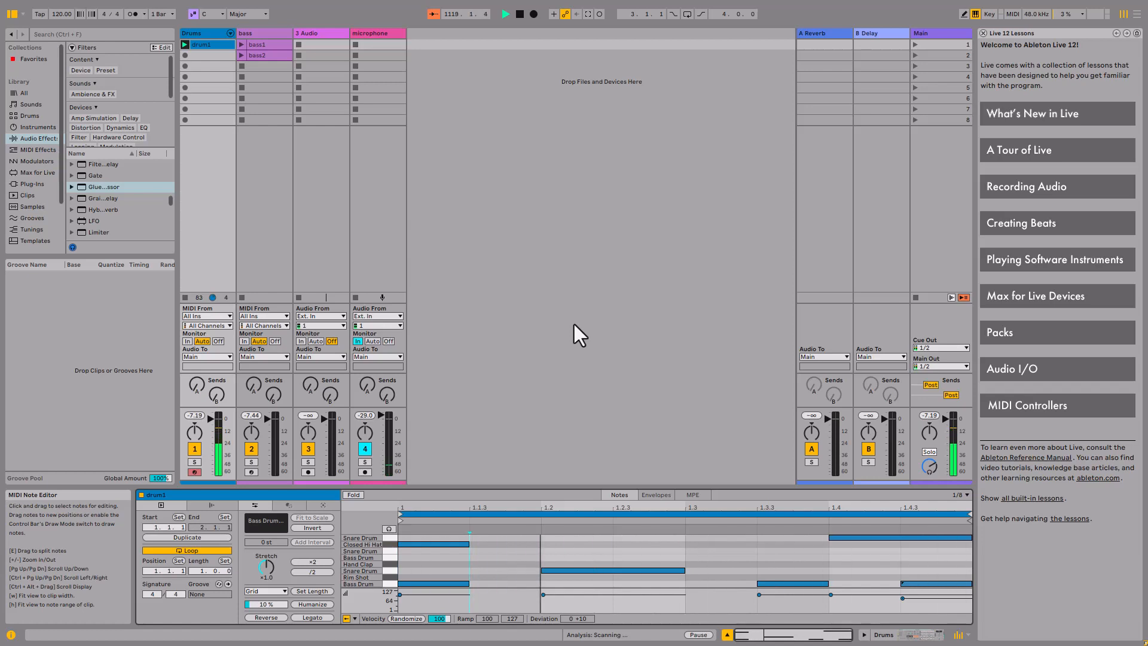
Duplicate the eighth-note closed hi-hat three times to fill beats 1 and 2
key("ctrl+Up")
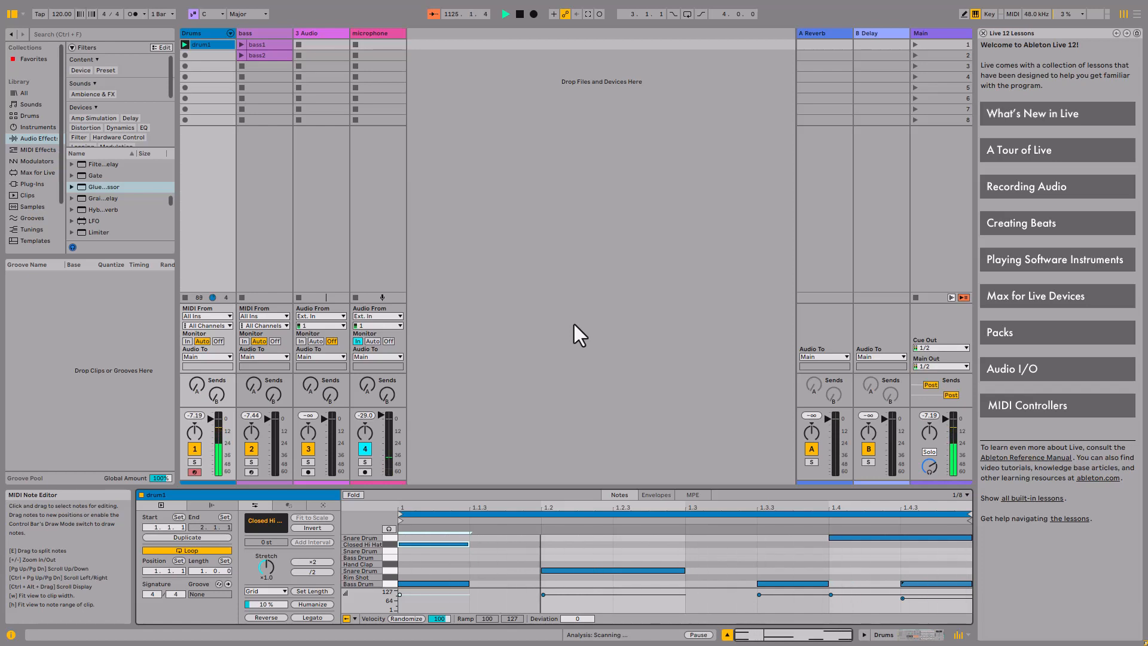
key("ctrl+d")
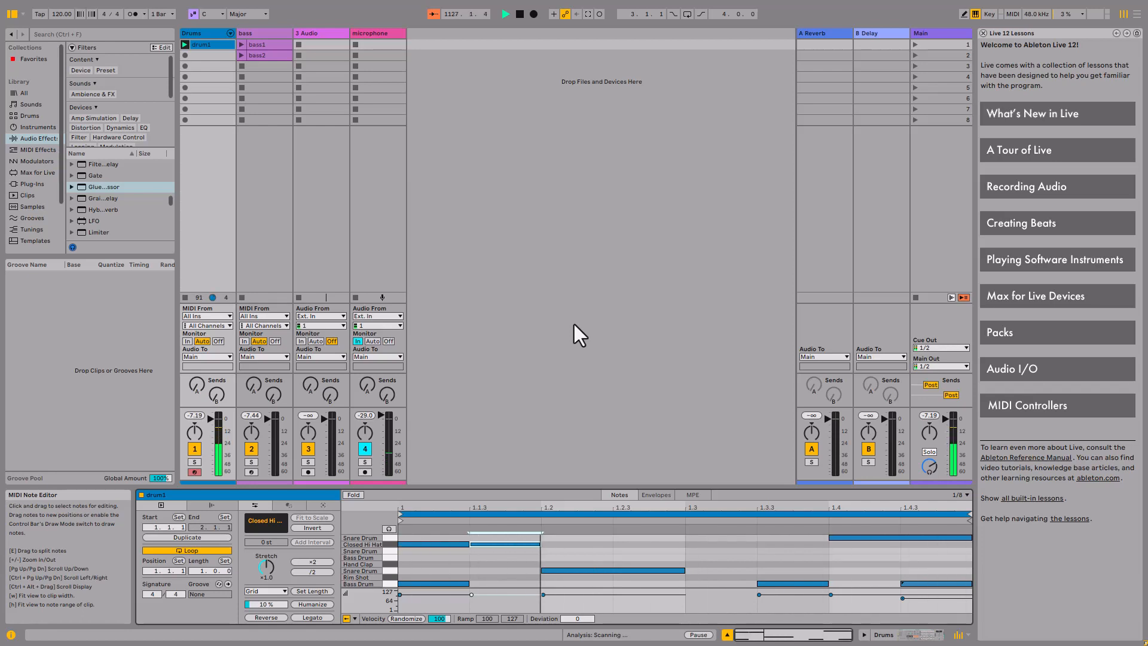
key("ctrl+d")
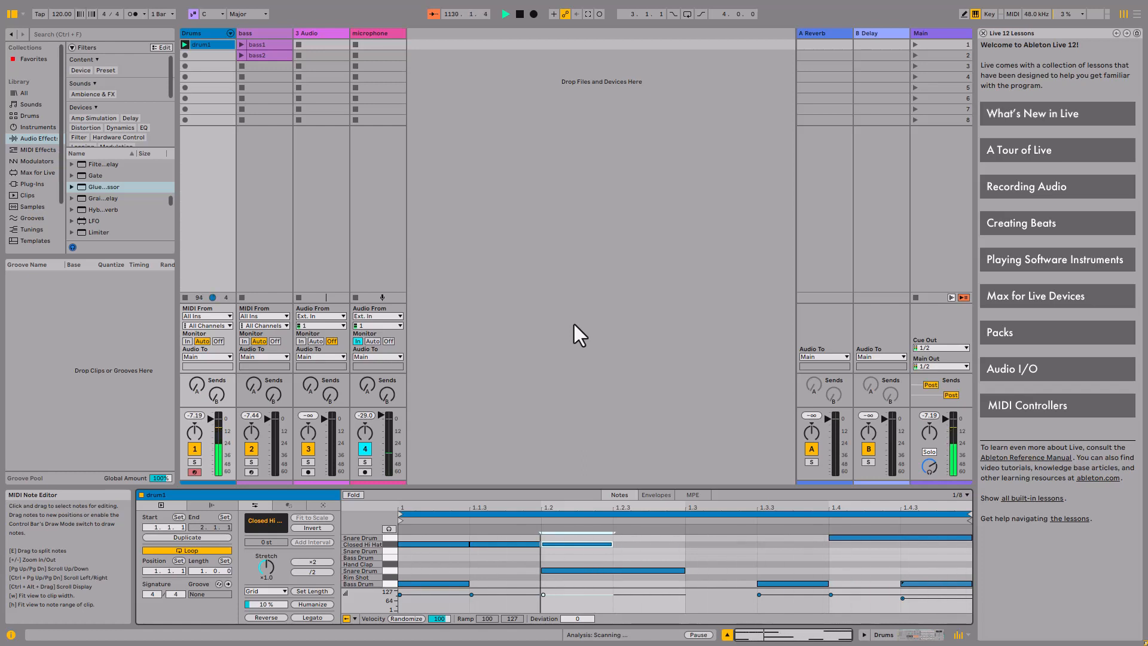
key("ctrl+d")
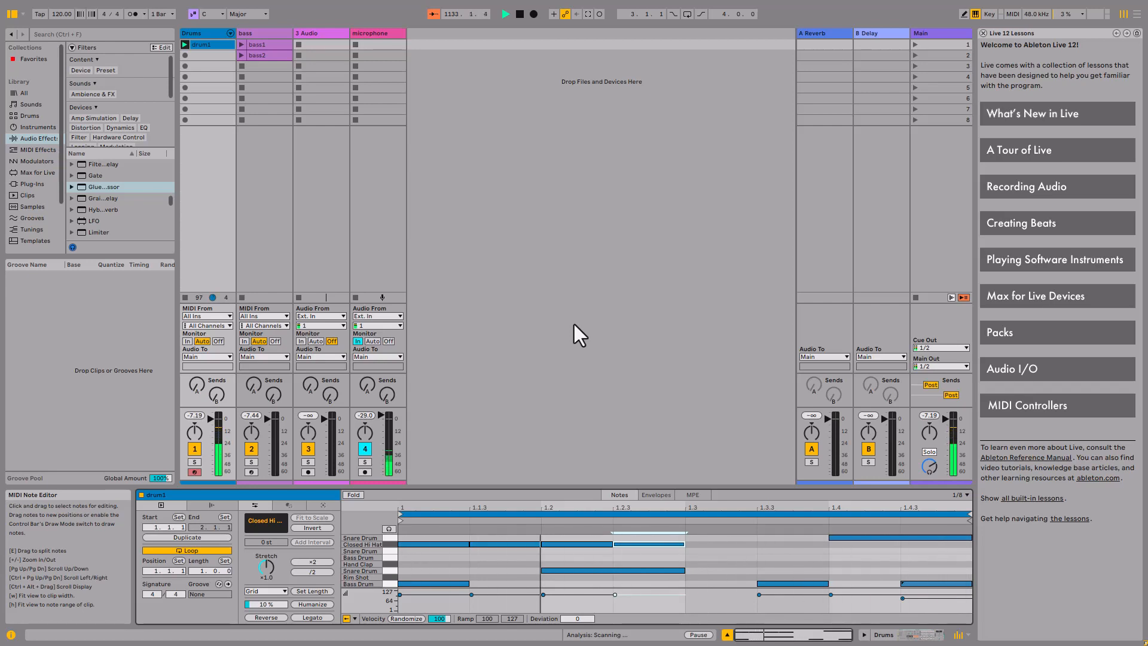
With a 1/16 grid, shorten the closed hi-hat at 1.2.3 to a sixteenth, duplicate it twice and move the last copy to 1.3.2
key("ctrl+1")
key("shift+Left")
key("ctrl+d")
key("ctrl+d")
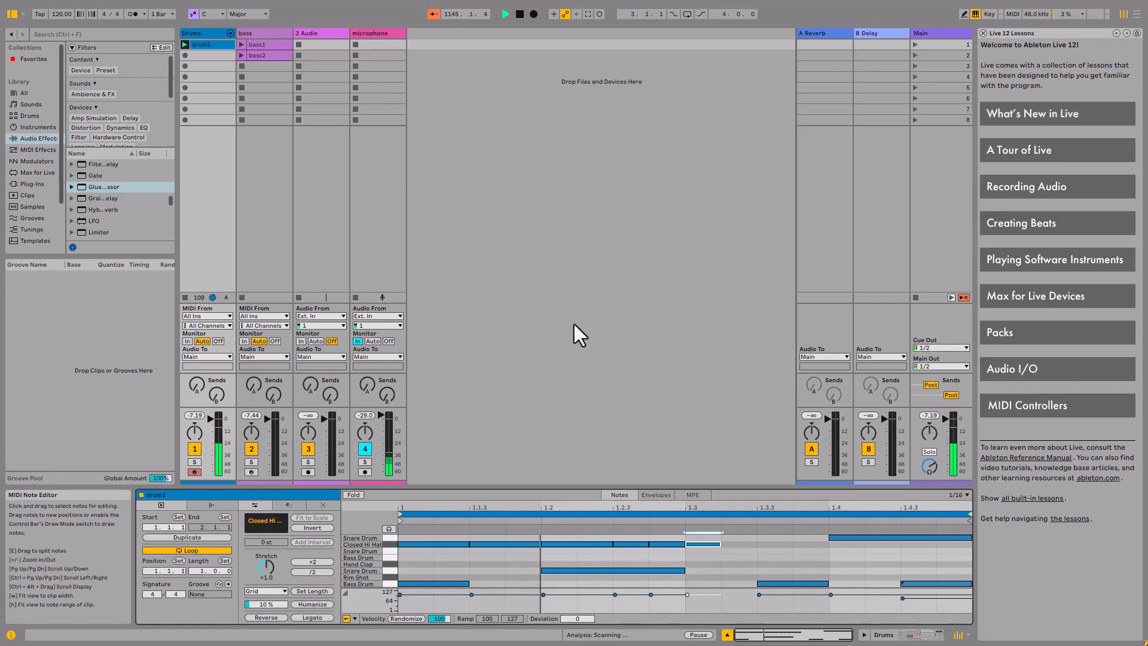
key("Right")
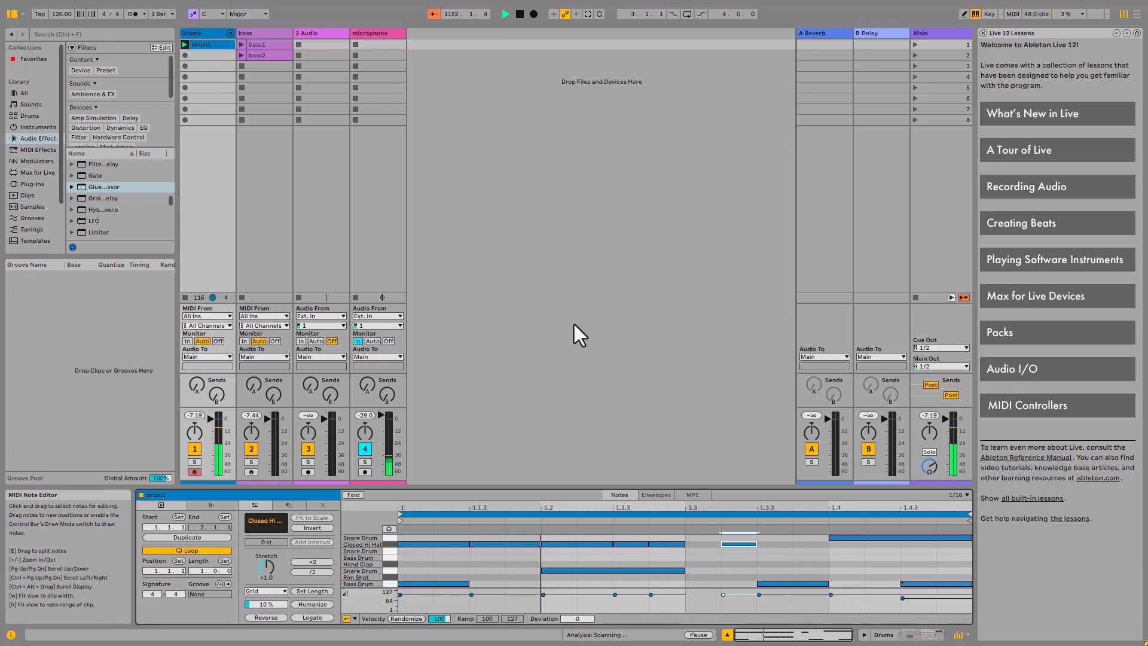
Duplicate the sixteenth-note closed hi-hat from 1.3.2 to the end of the bar, leaving the first sixteenth of beat 4 empty
key("ctrl+d")
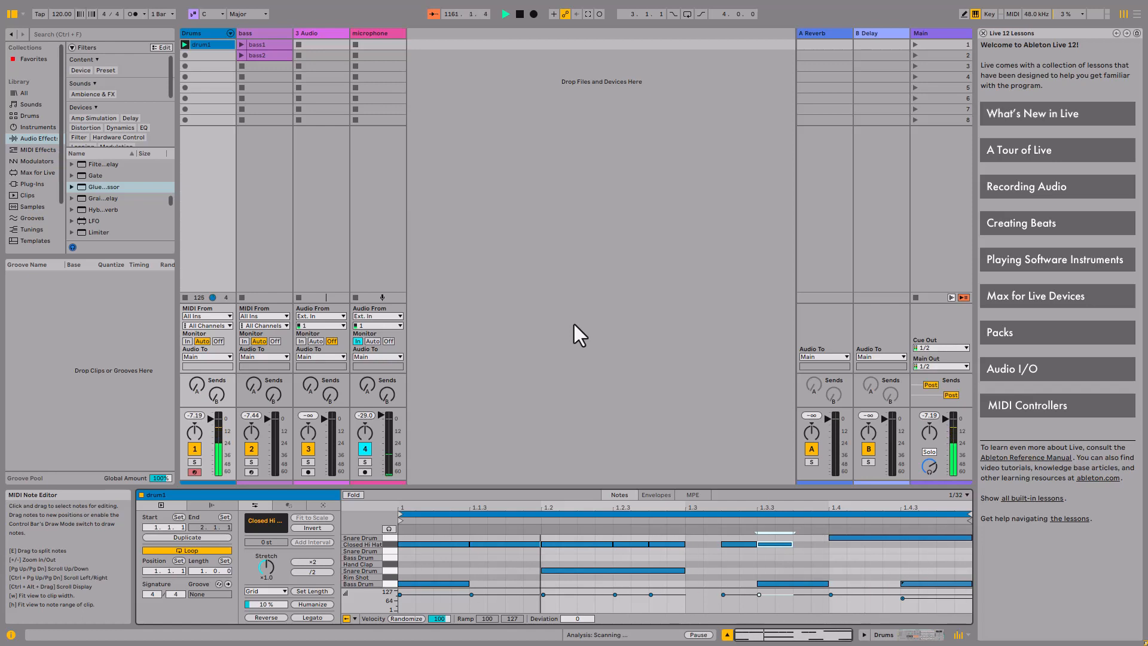
key("ctrl+d")
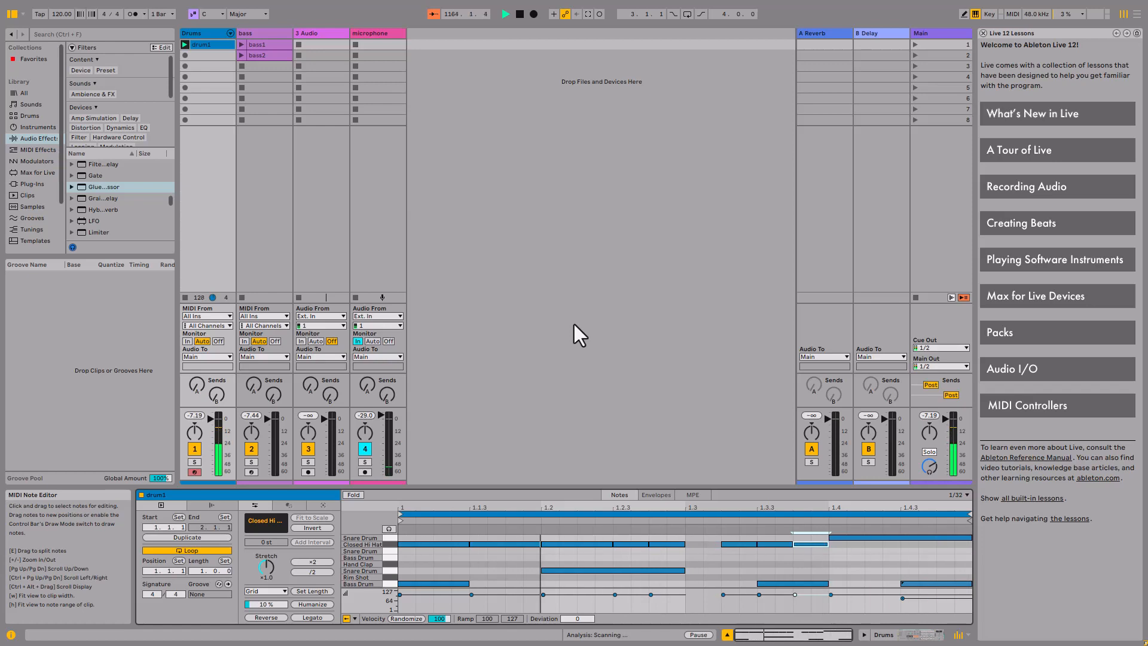
key("ctrl+d")
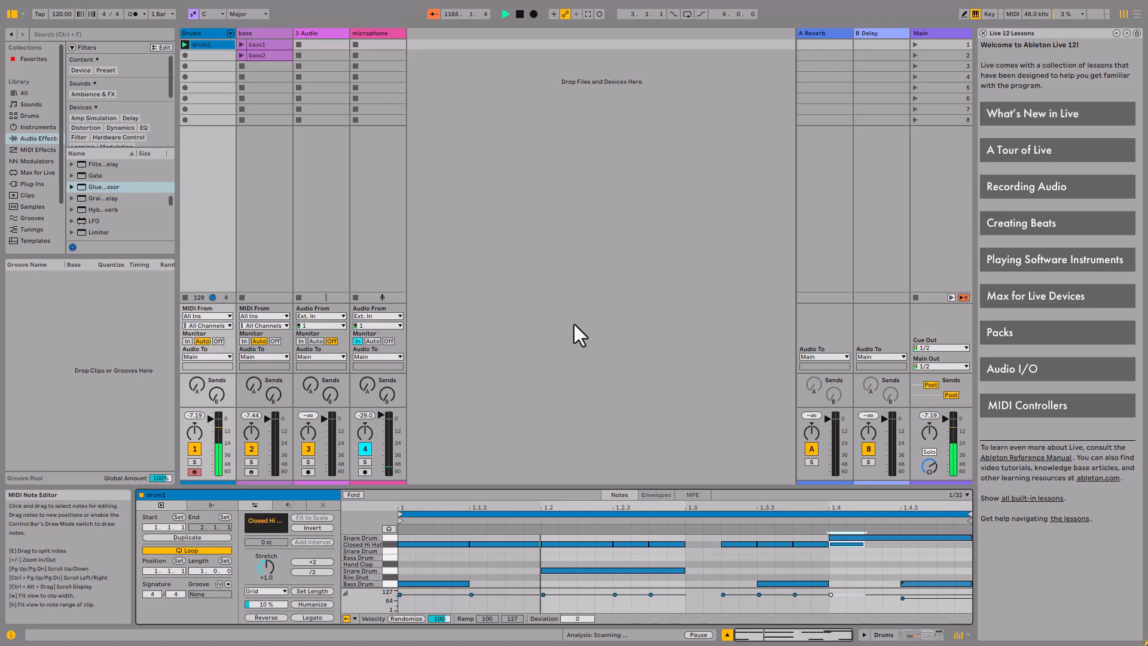
key("ctrl+d")
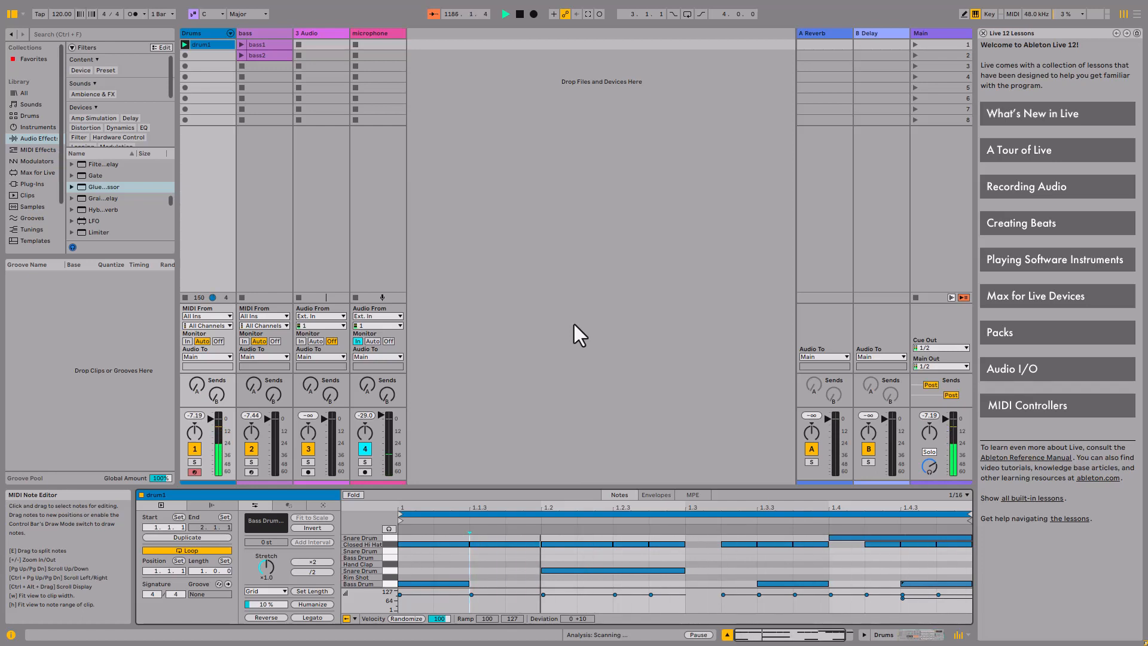
Add a sixteenth-note open hi-hat at 1.1.3 in the drum1 clip
key("u")
key("Right")
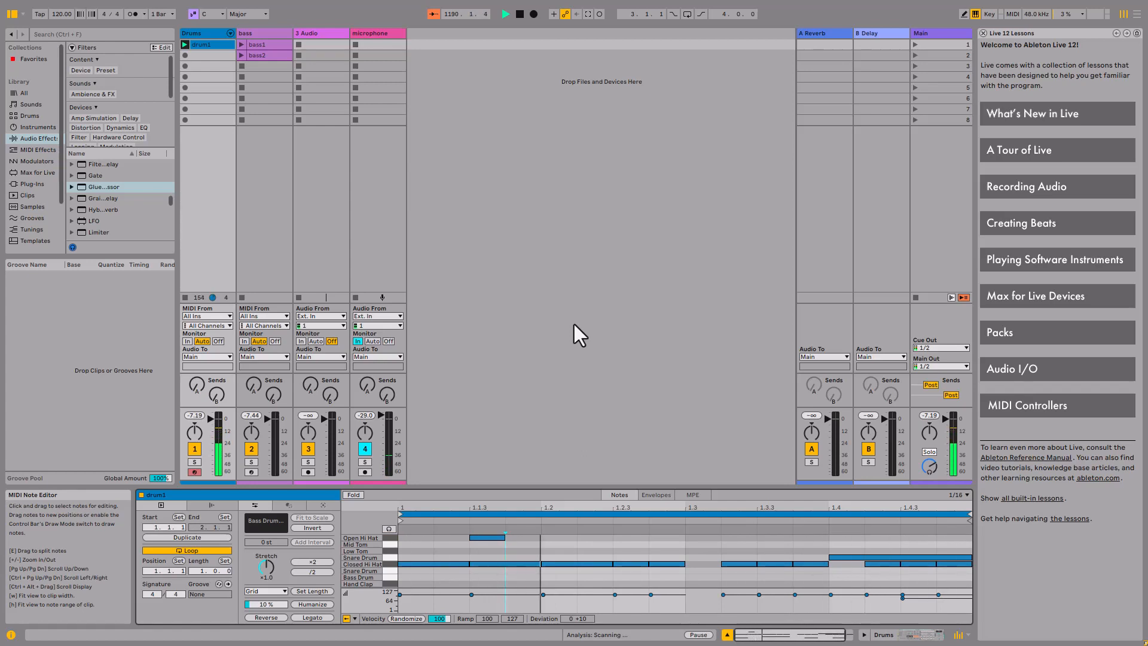
key("shift+Left")
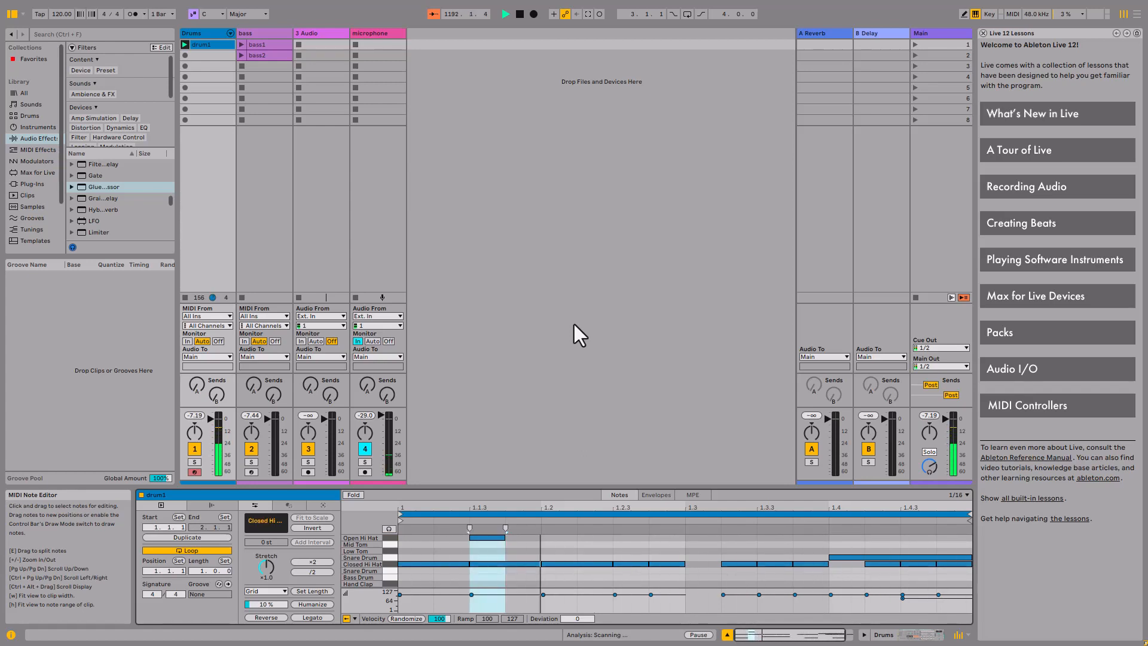
key("Left")
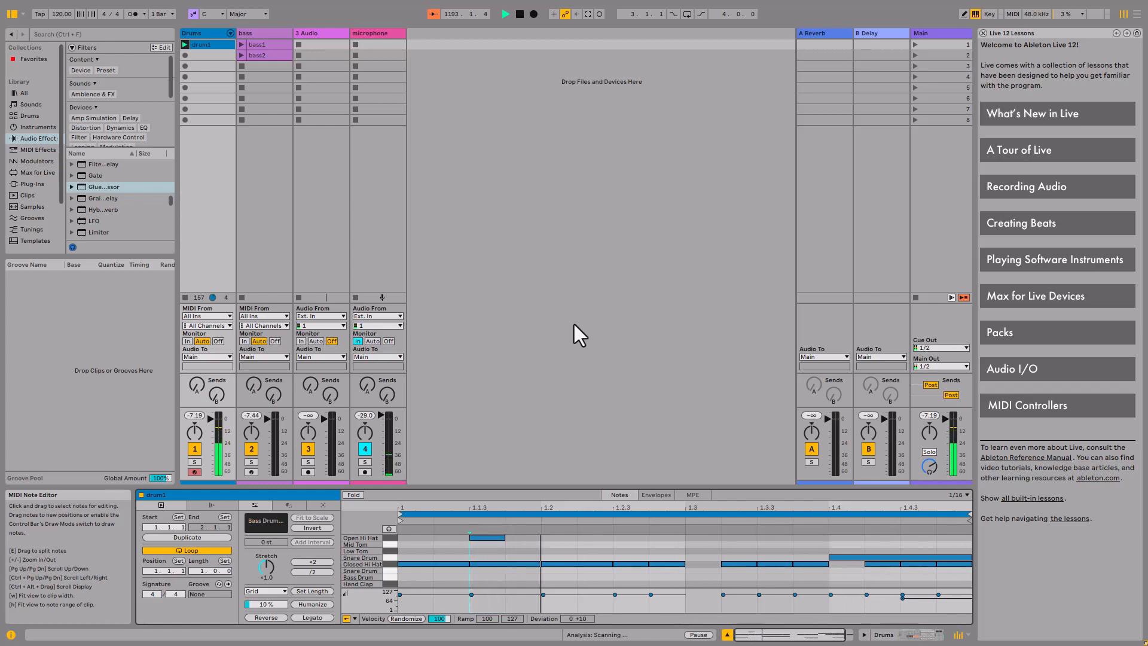
Move through the individual notes of the first beat to examine the closed hi-hat, open hi-hat and bass drum hits
key("ctrl+Up")
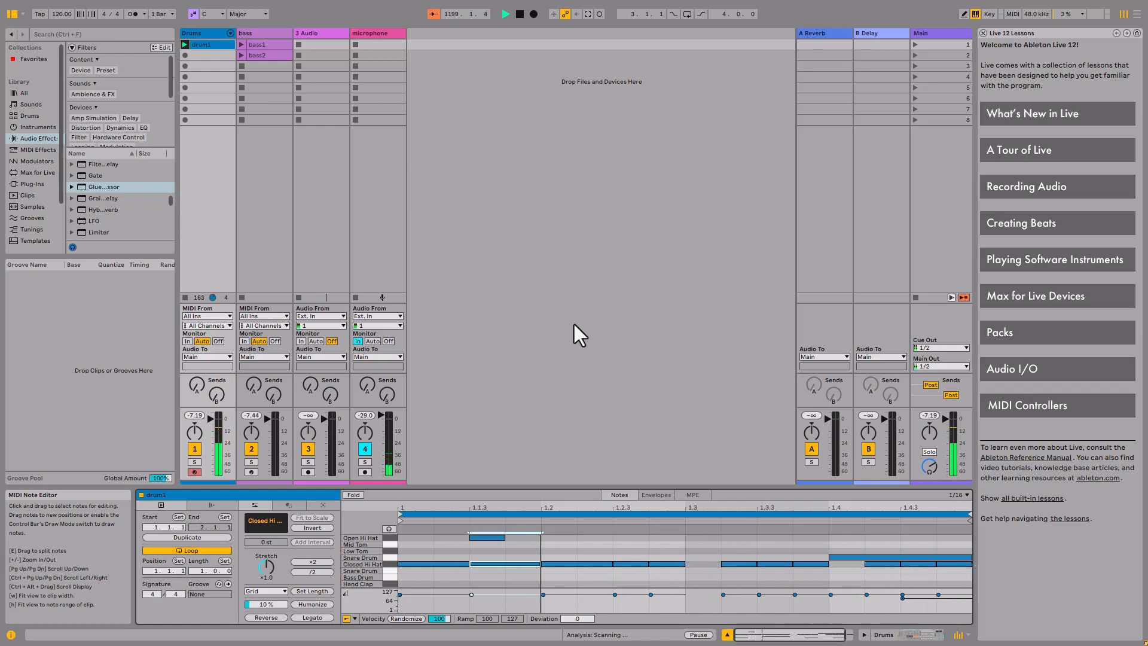
key("alt+Left")
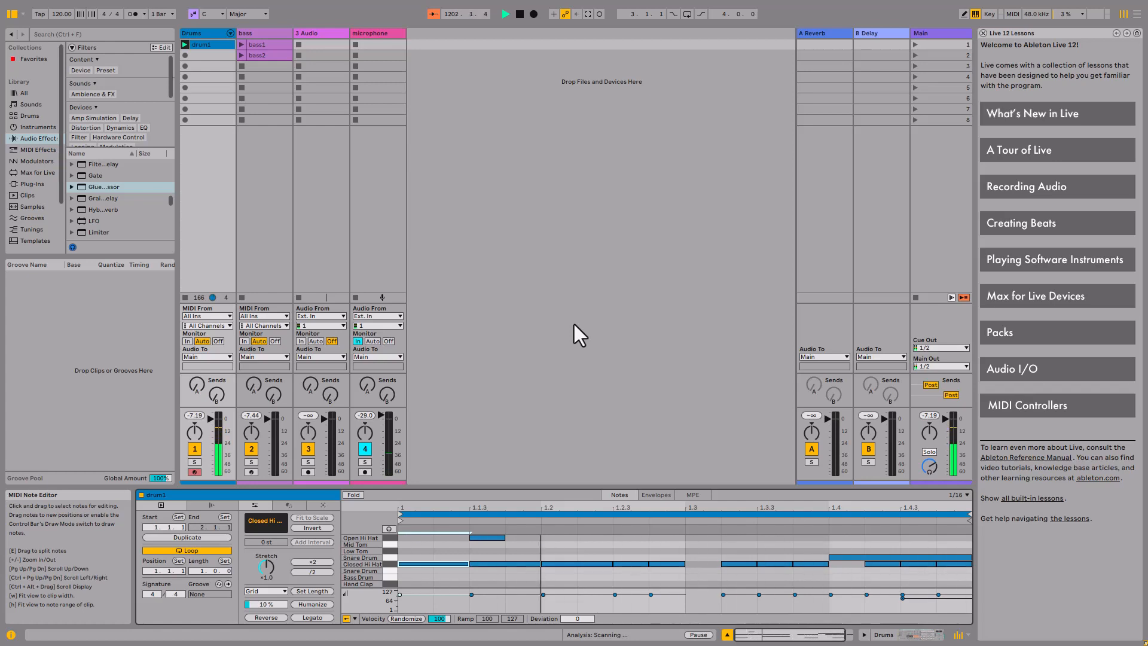
key("alt+Down")
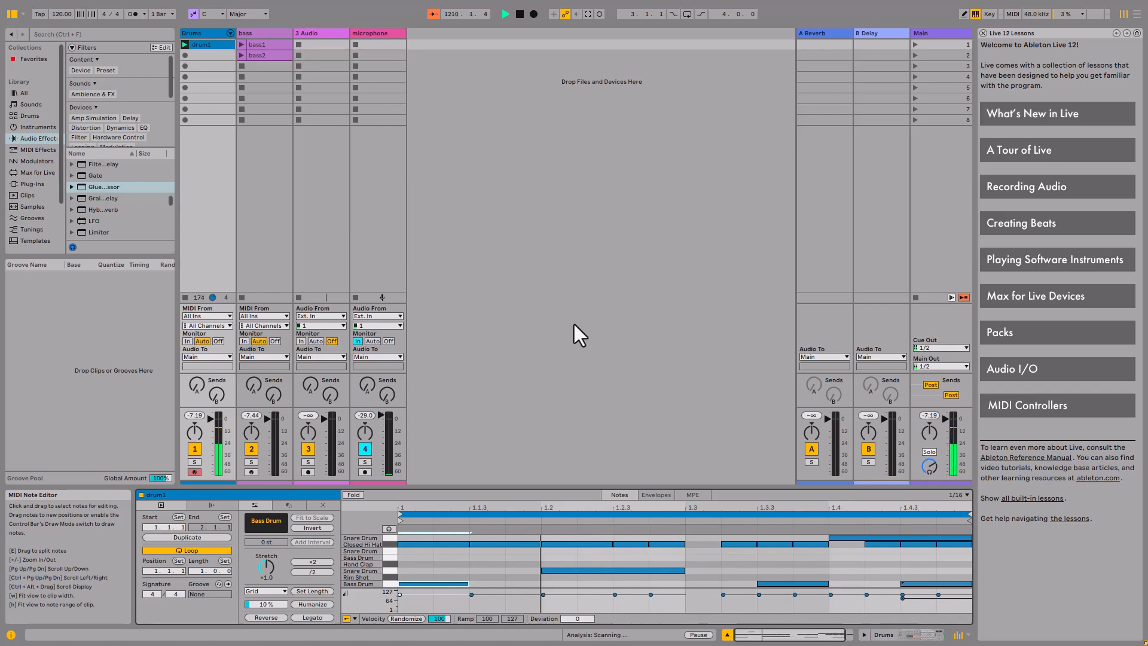
key("ctrl+Up")
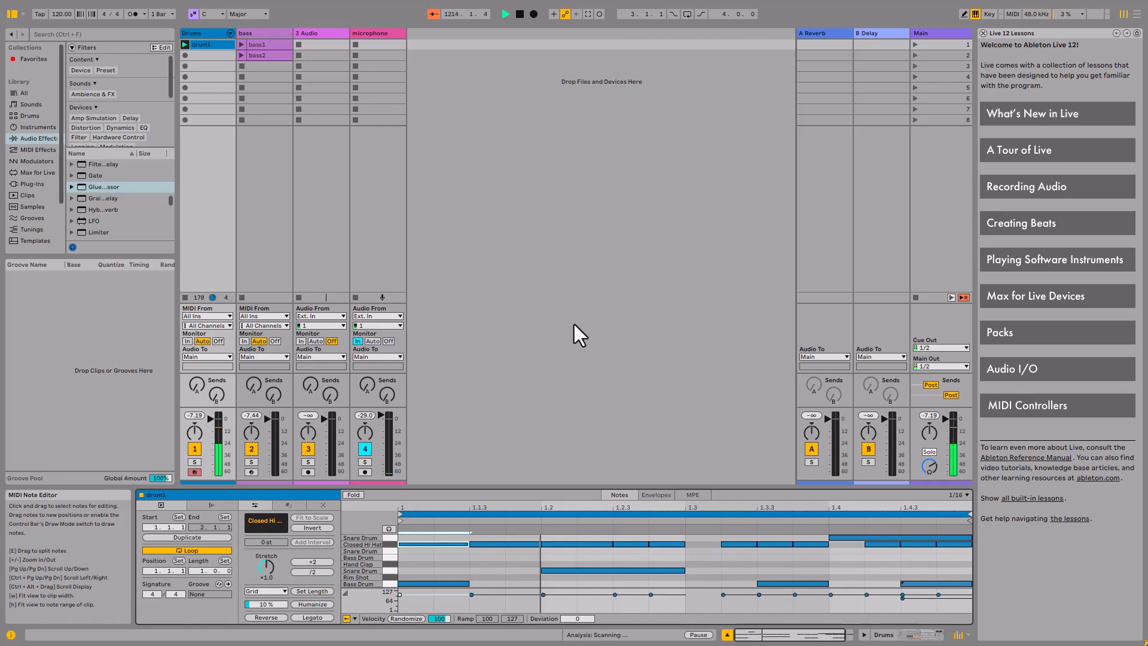
key("ctrl+Right")
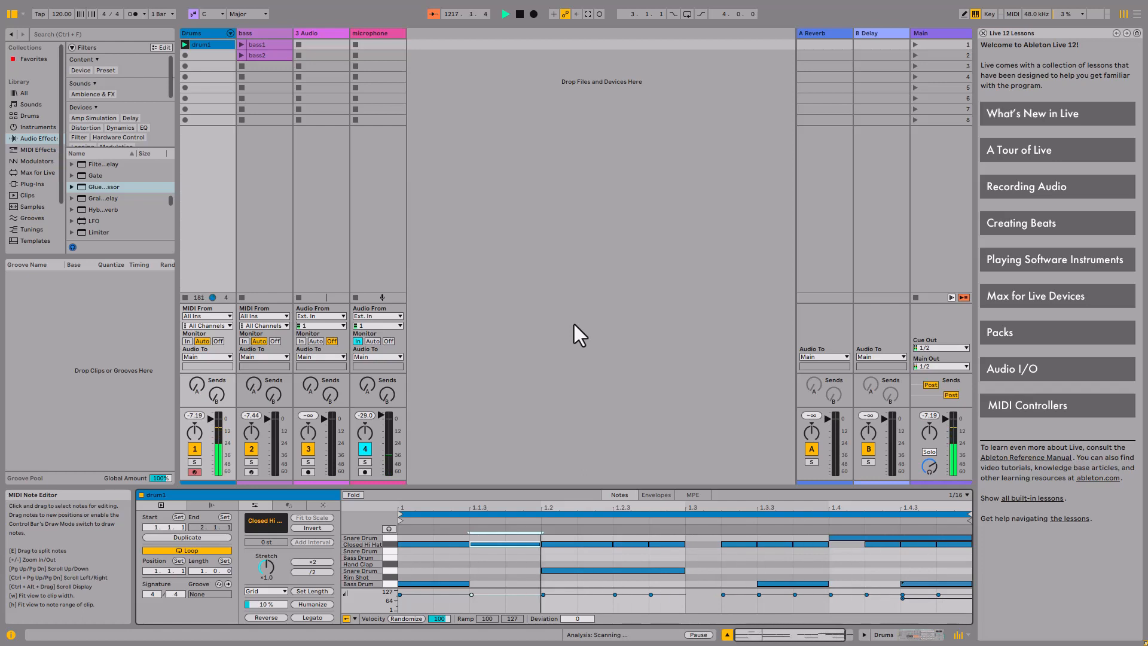
key("ctrl+Up")
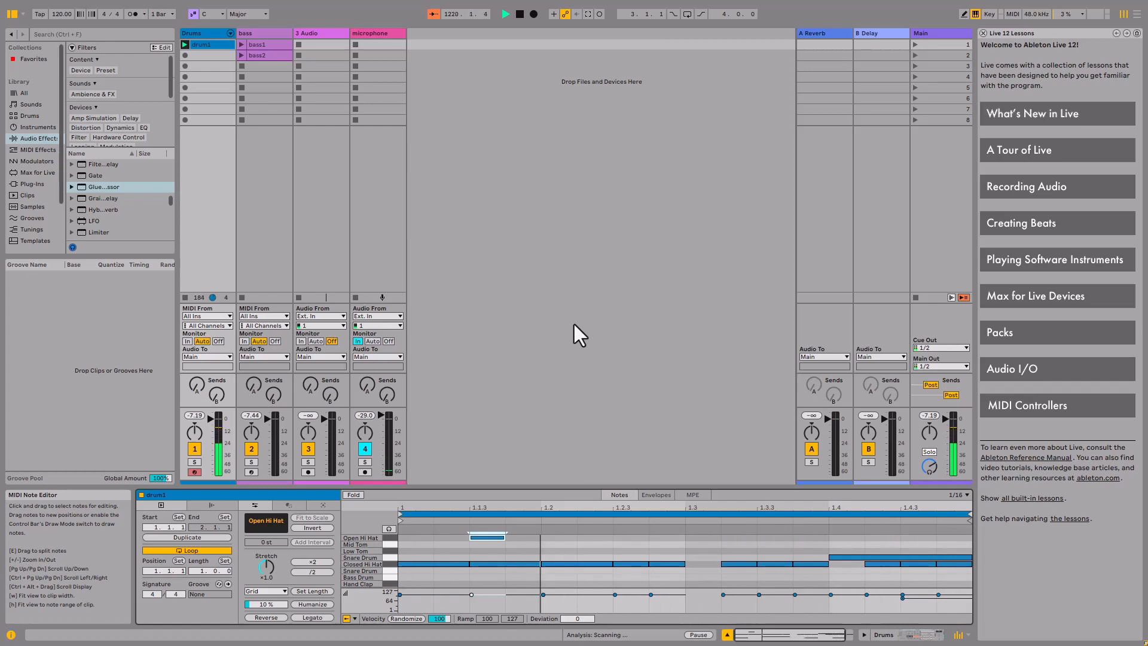
key("ctrl+Down")
key("ctrl+Down")
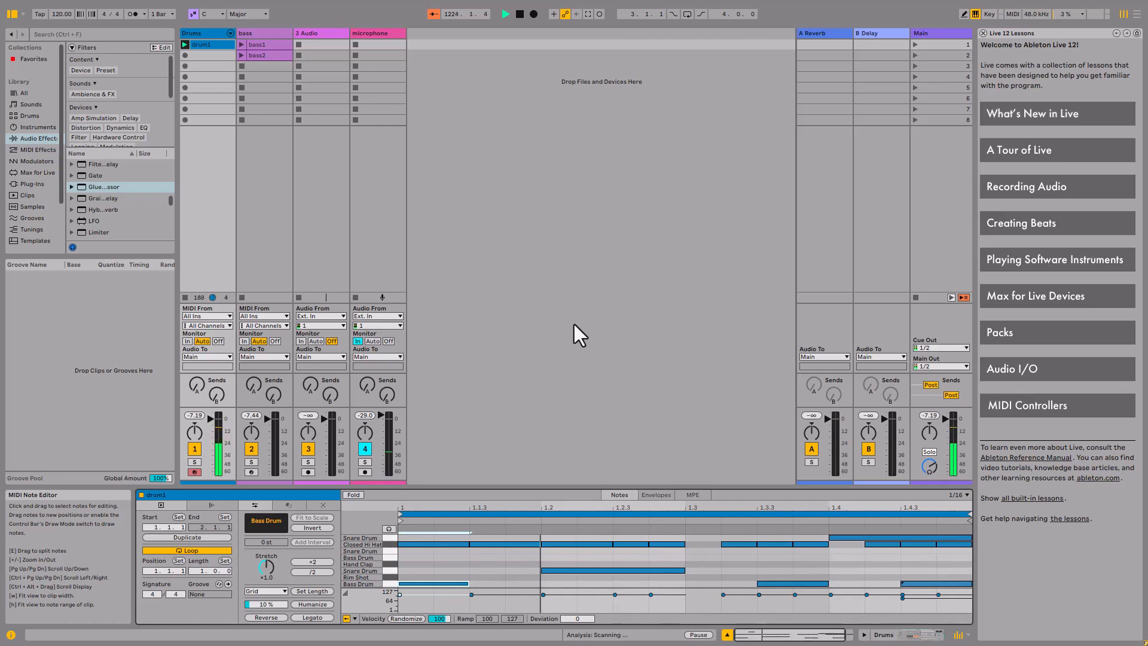
Select all closed hi-hat notes in the drum1 clip and set their velocity deviation to -25
key("alt+Up")
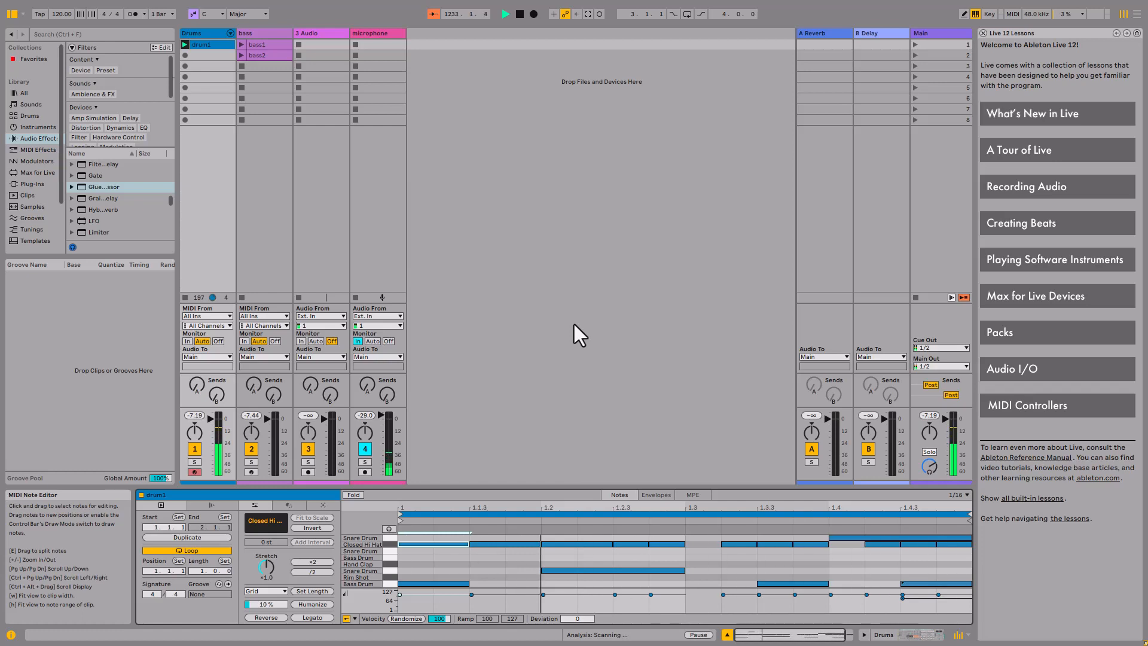
key("ctrl+shift+Right")
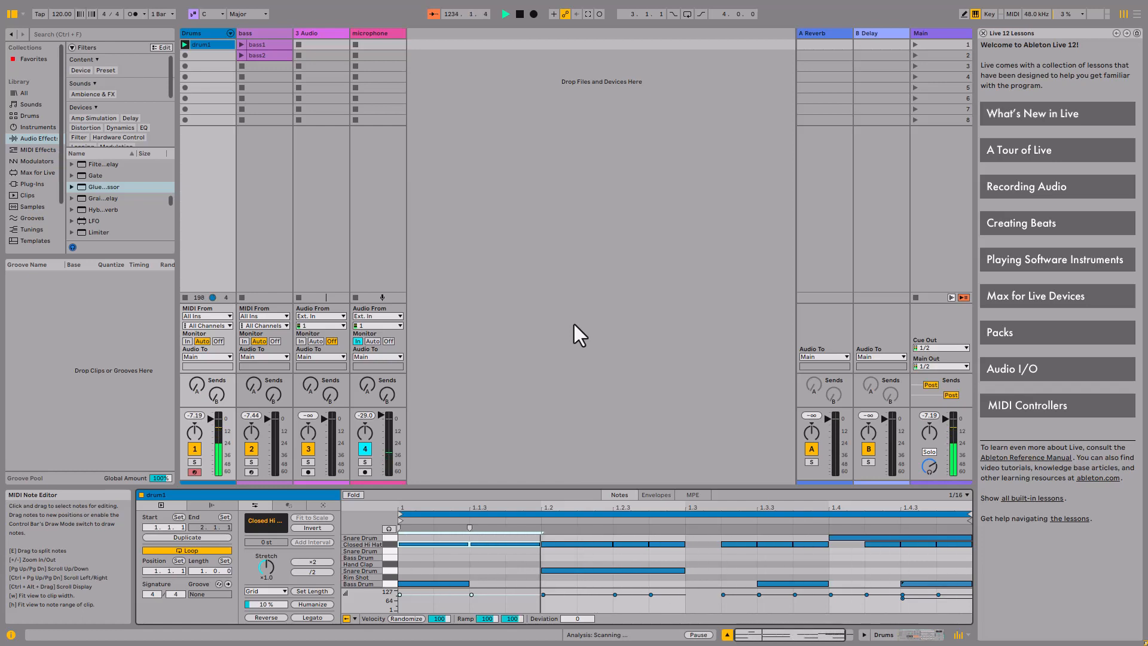
key("ctrl+shift+Right")
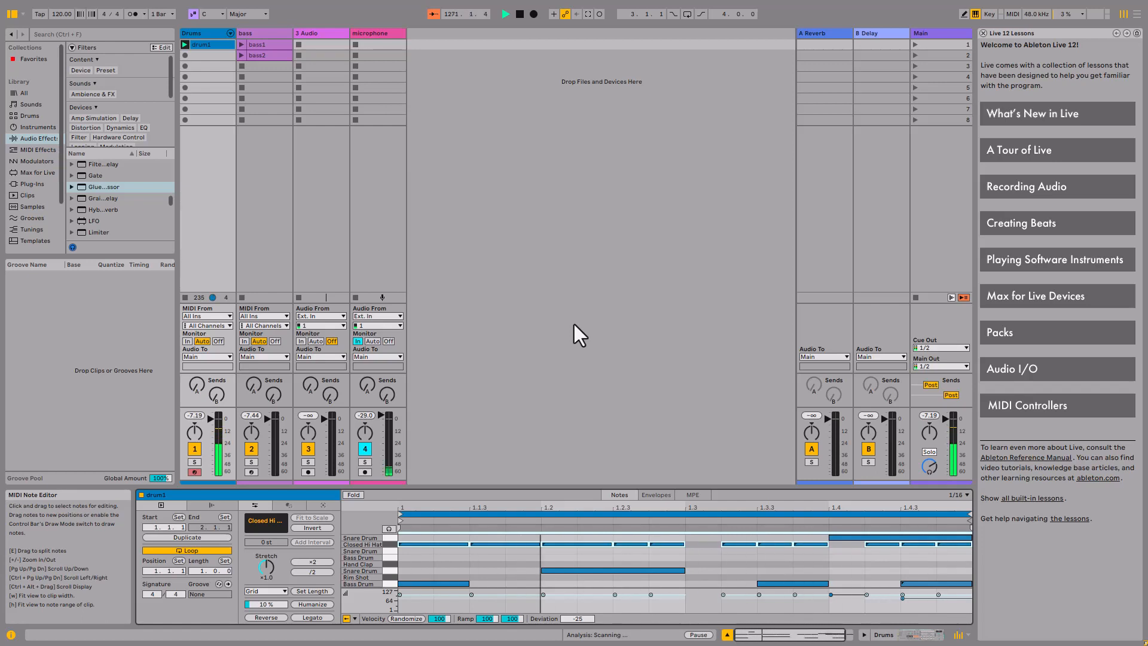
Duplicate the sixteenth-note open hi-hat at 1.1.3 in the drum1 clip and place the copy at 1.2.3
key("ctrl+a")
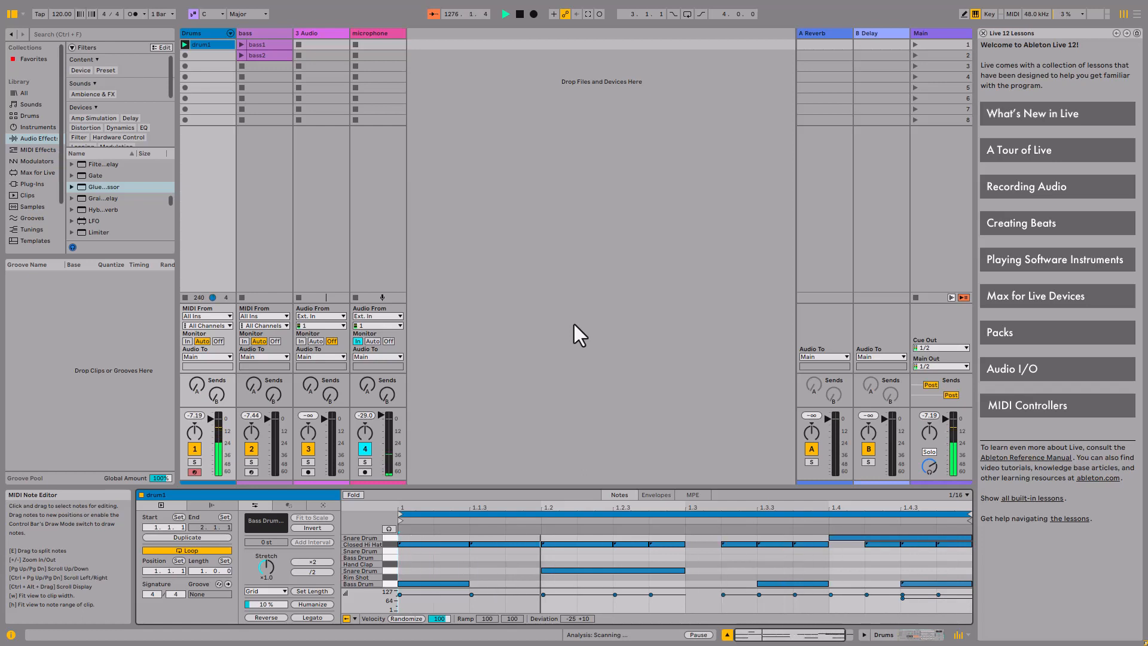
key("ctrl+Right")
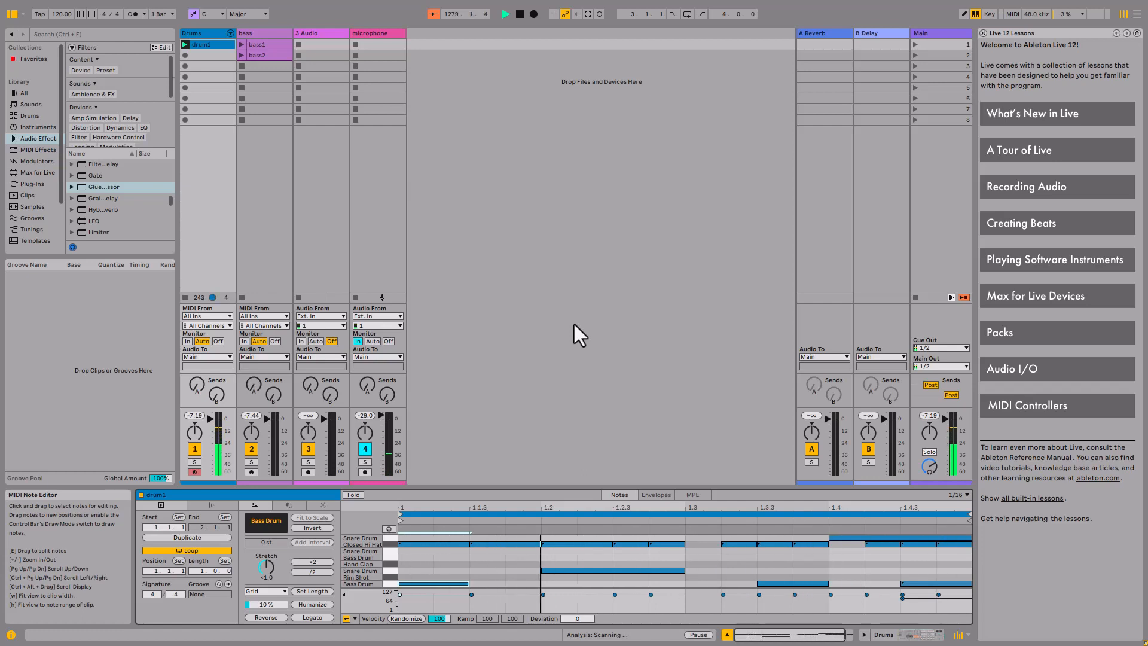
key("ctrl+Up")
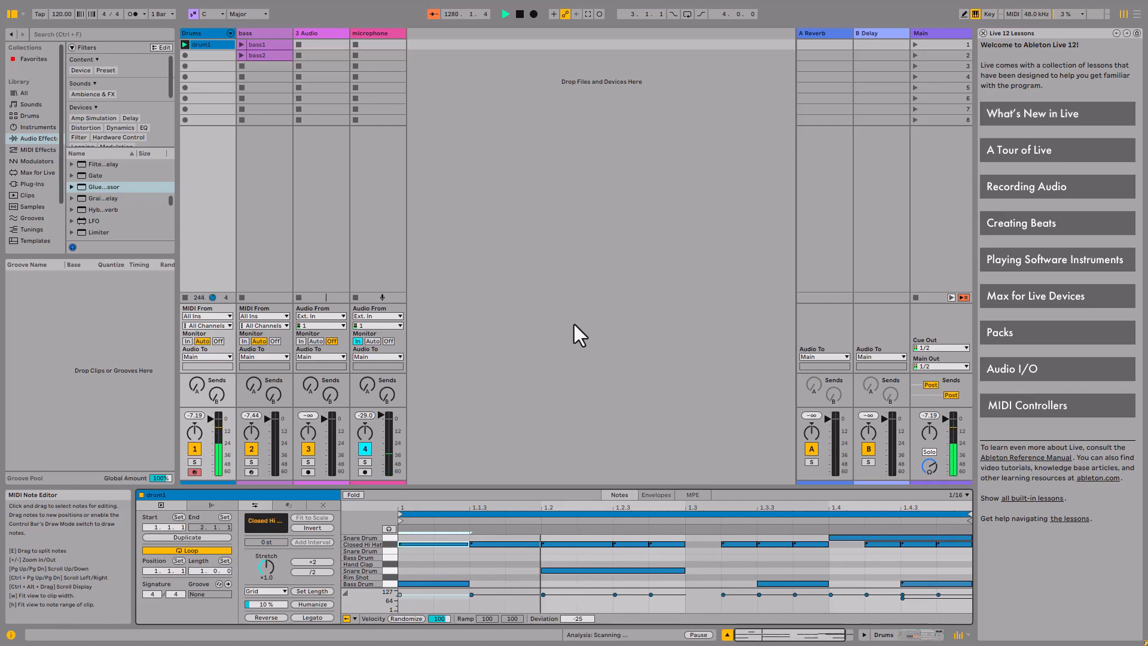
key("ctrl+Right")
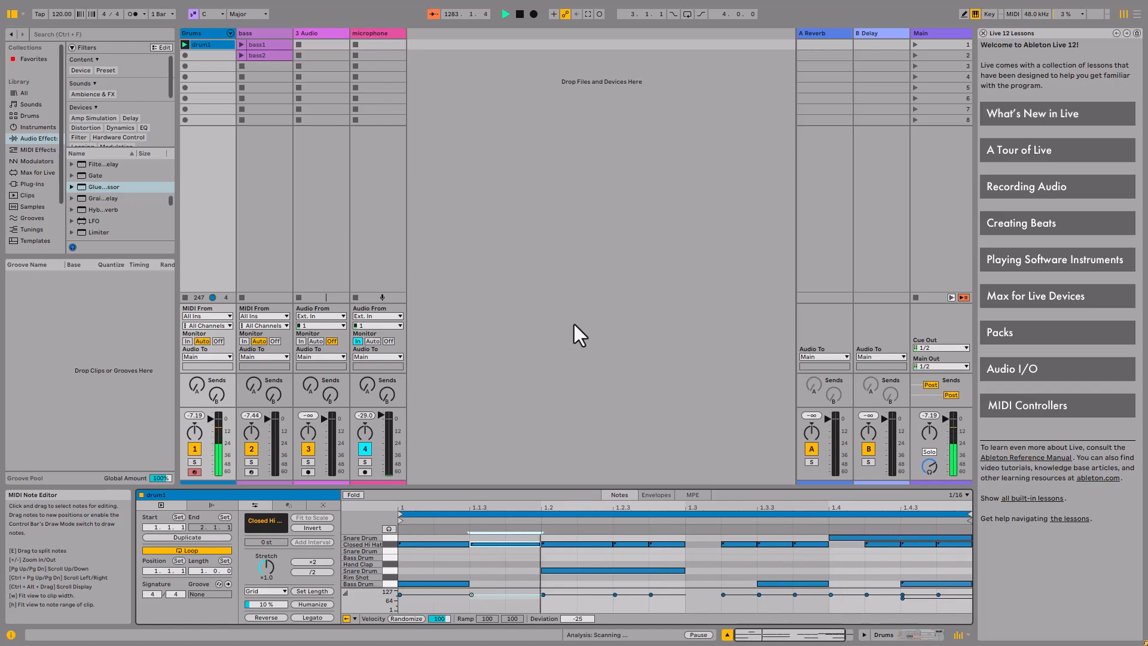
key("ctrl+Up")
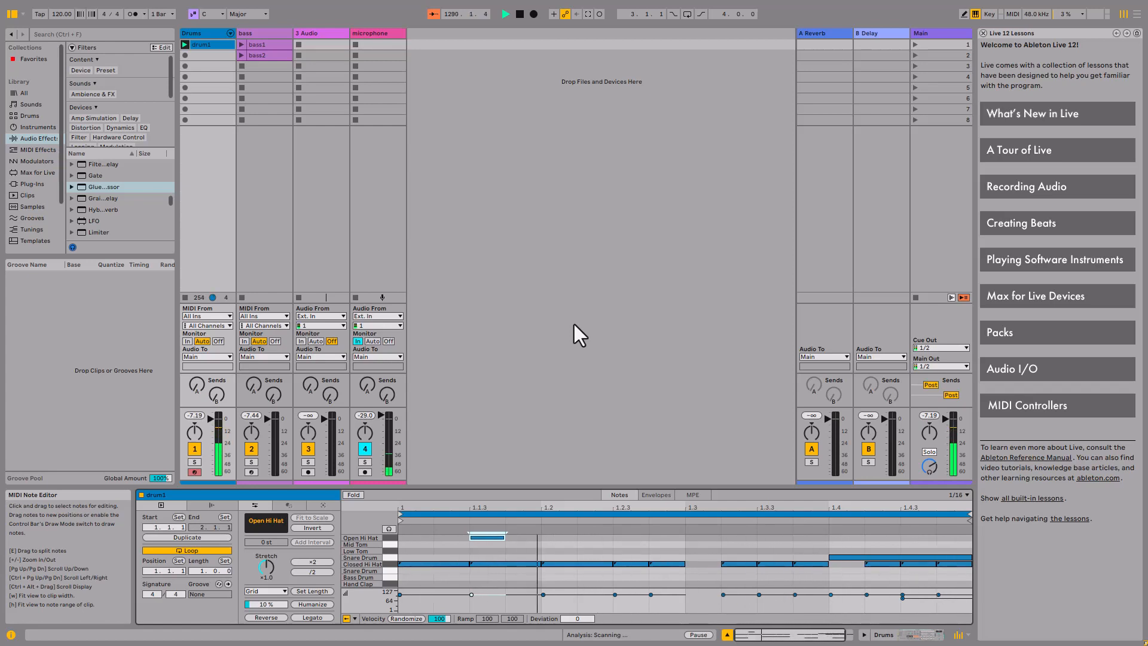
key("ctrl+d")
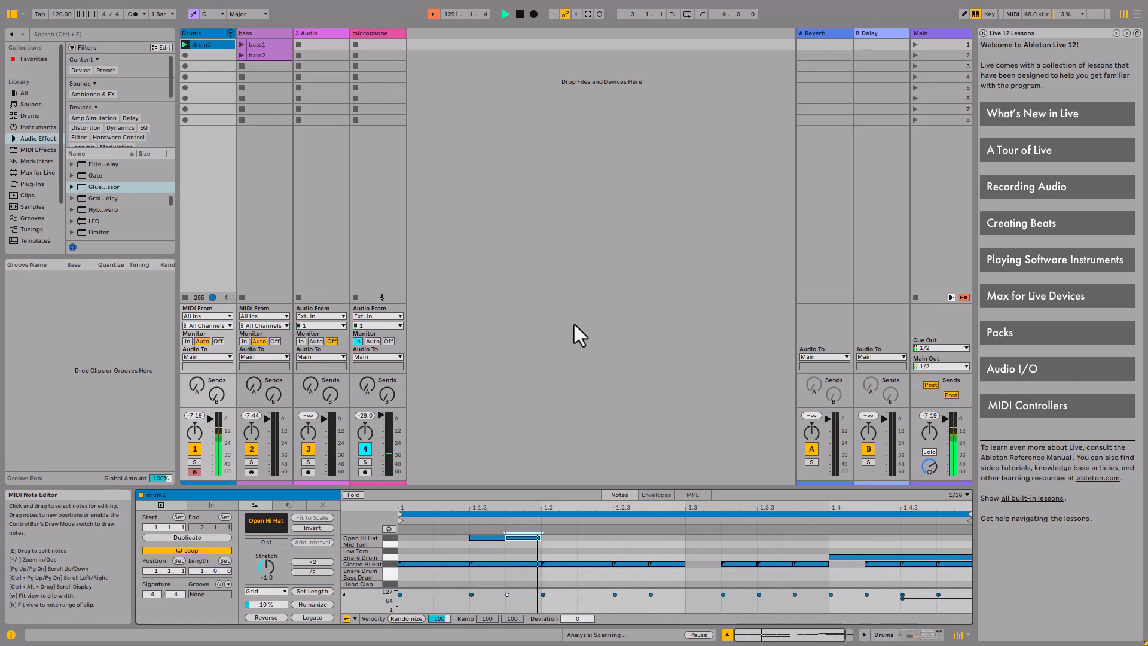
key("Right")
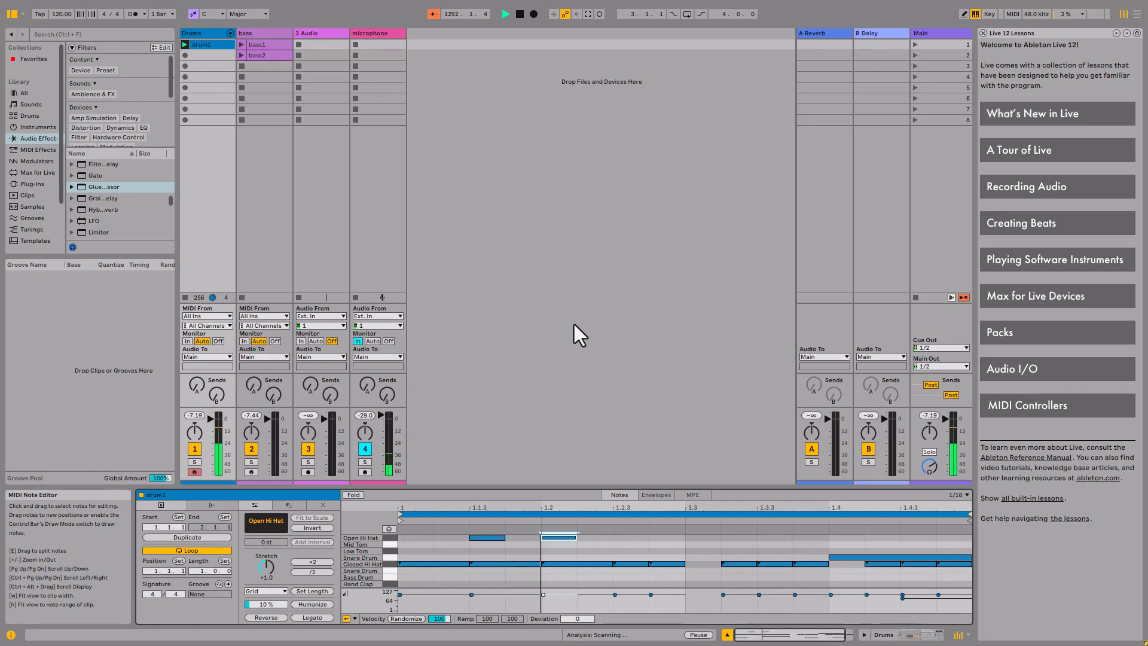
key("Right")
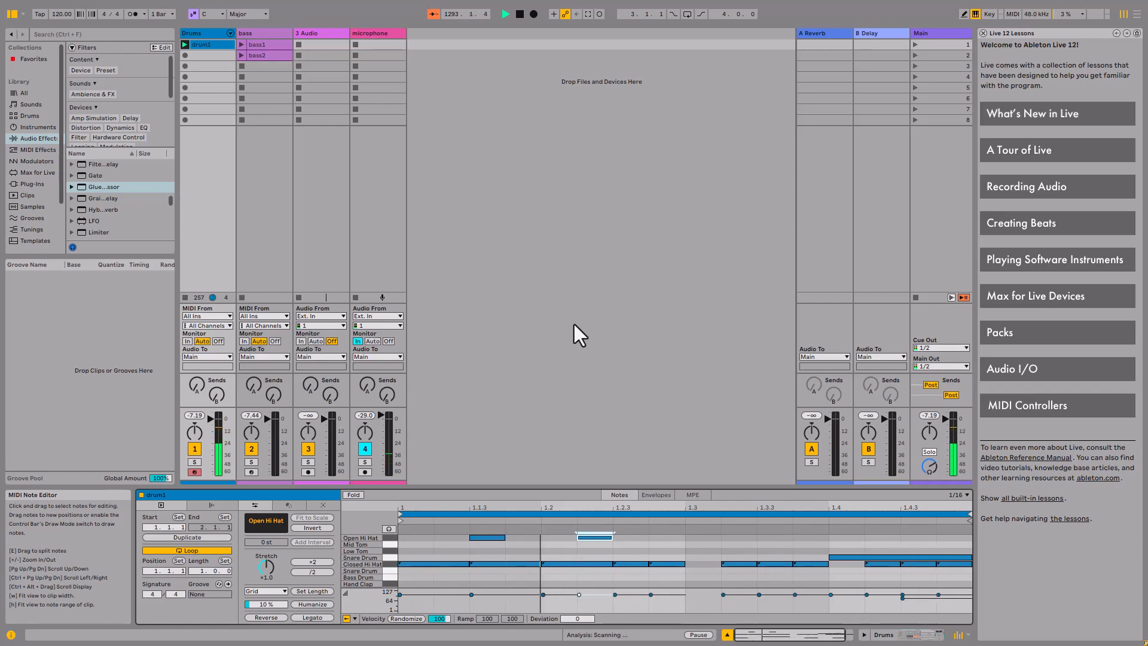
key("Right")
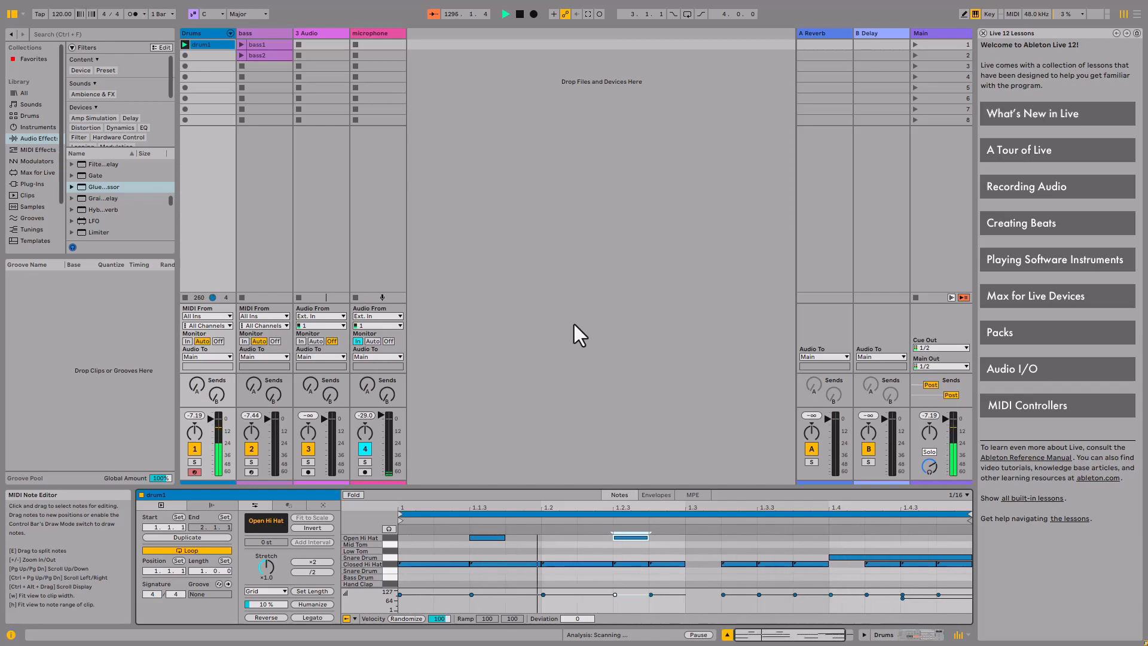
Duplicate the open hi-hat from 1.2.3 onto 1.3.3 and 1.4.3, so it falls on every offbeat eighth
key("ctrl+d")
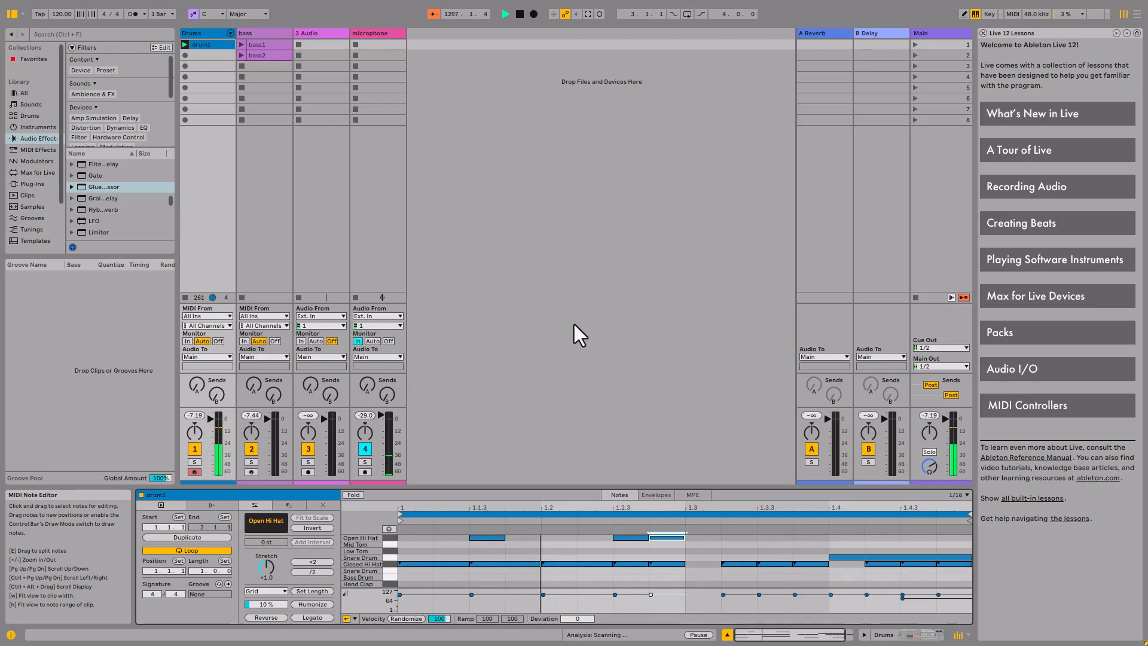
key("ctrl+d")
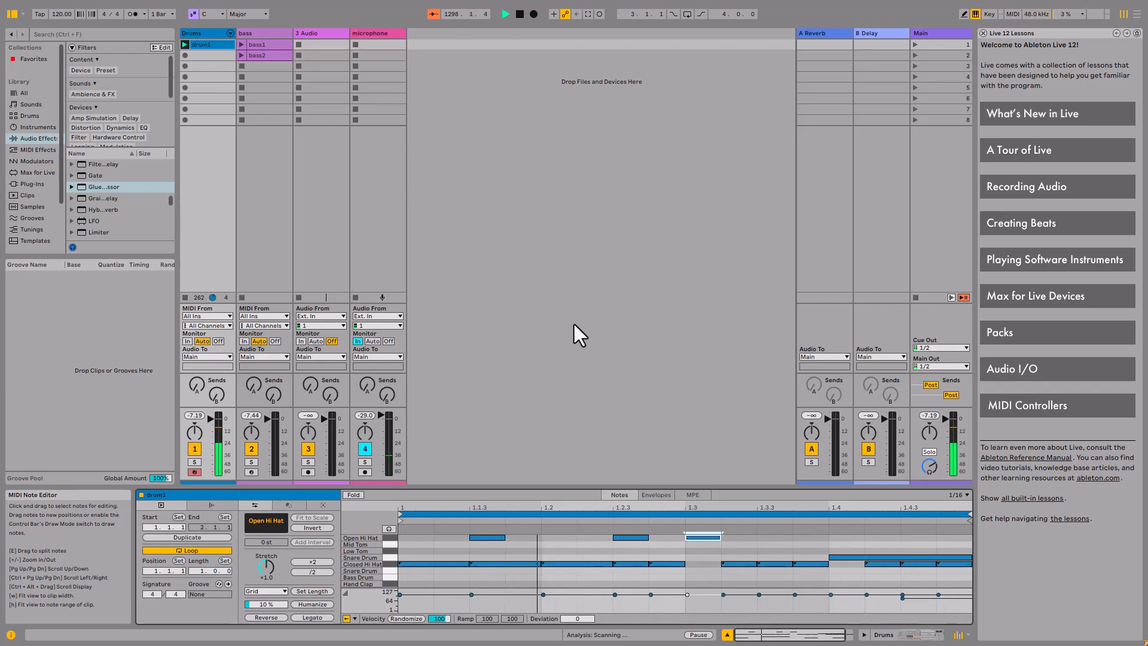
key("Right")
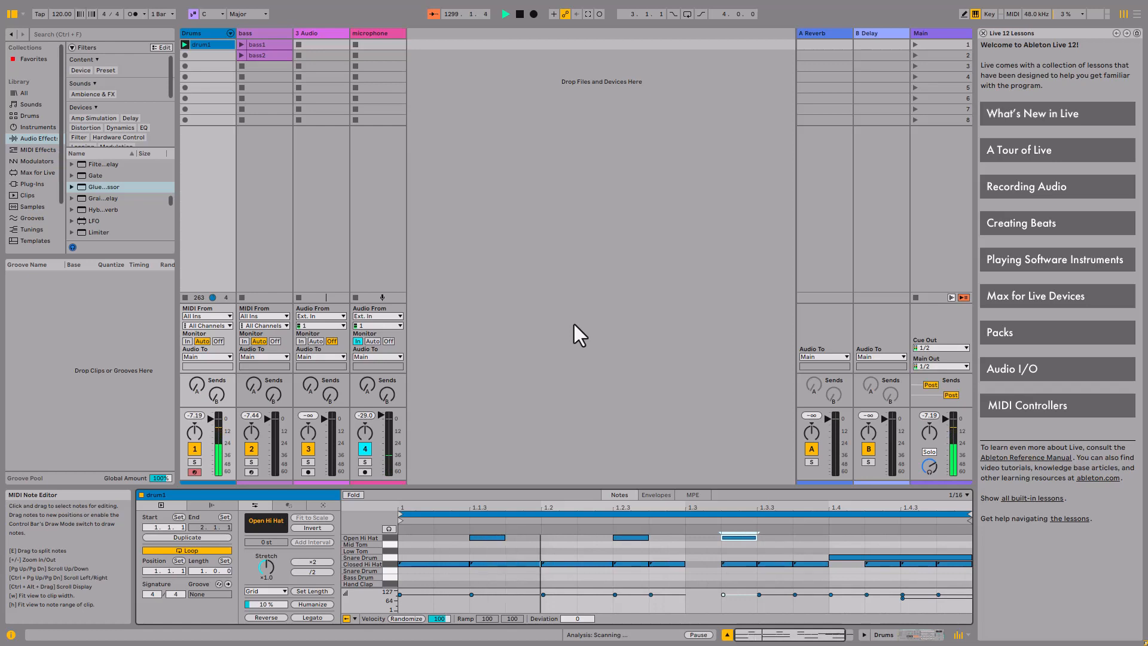
key("Right")
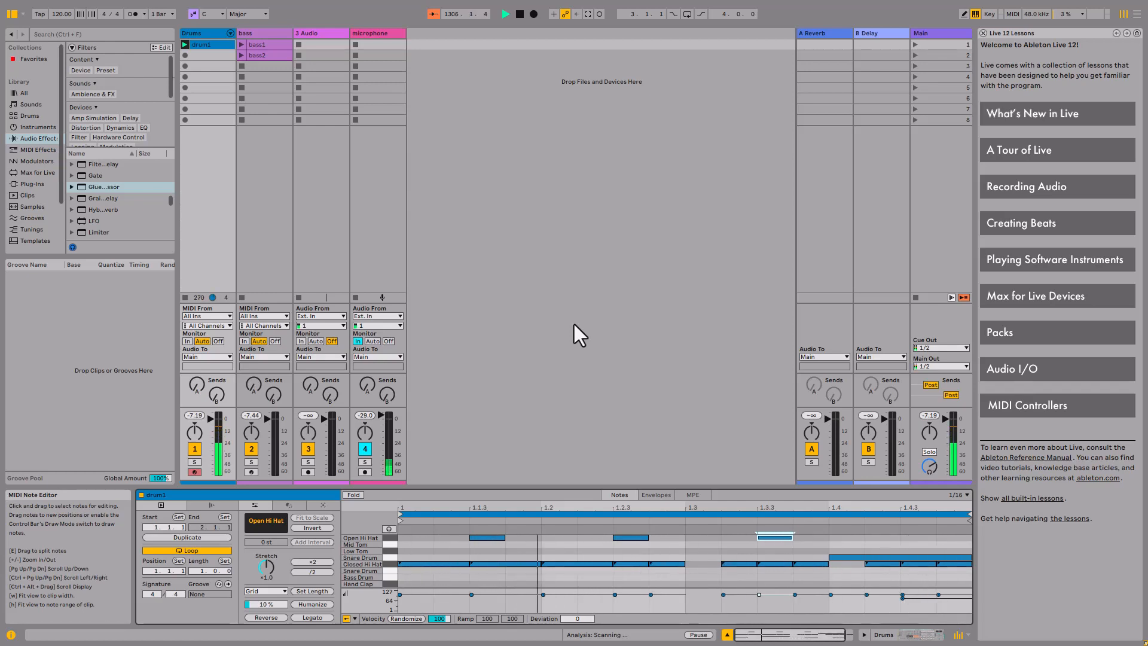
key("ctrl+d")
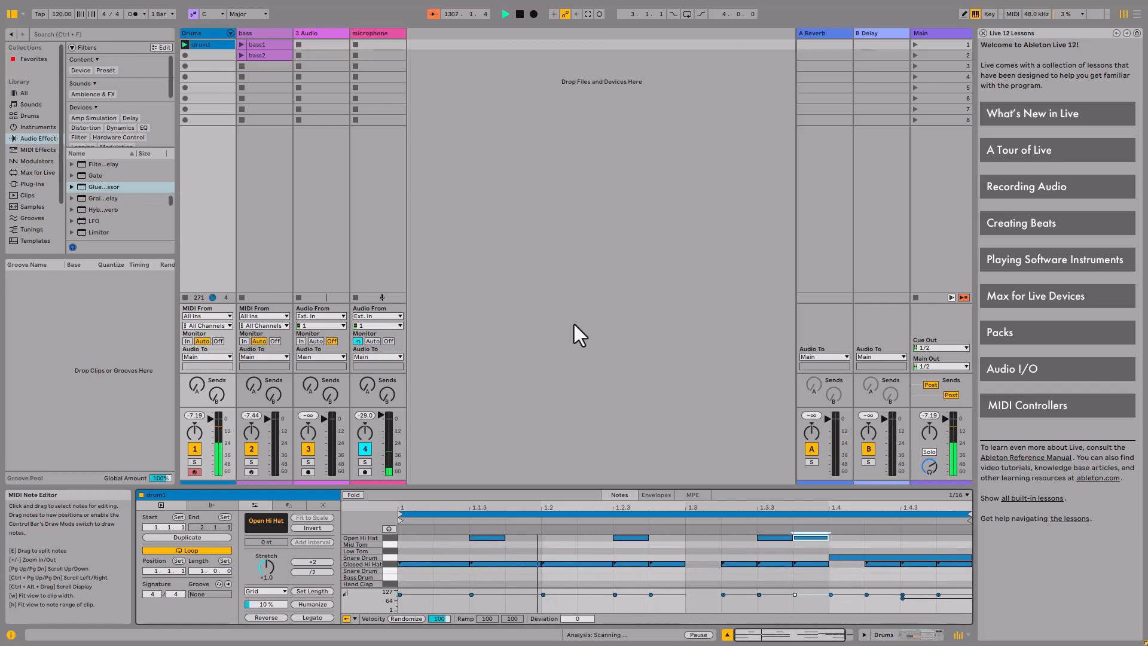
key("Right")
key("Right")
key("Right")
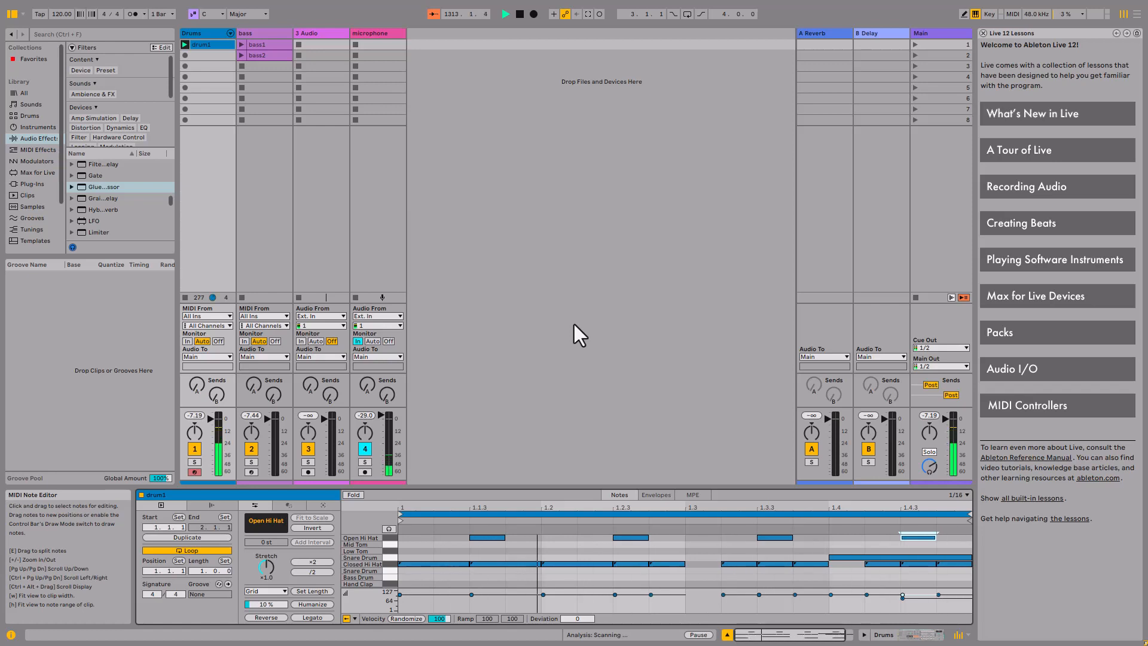
Select all four open hi-hat notes and set their velocity to 90 with a velocity deviation of -20
key("ctrl+shift+Left")
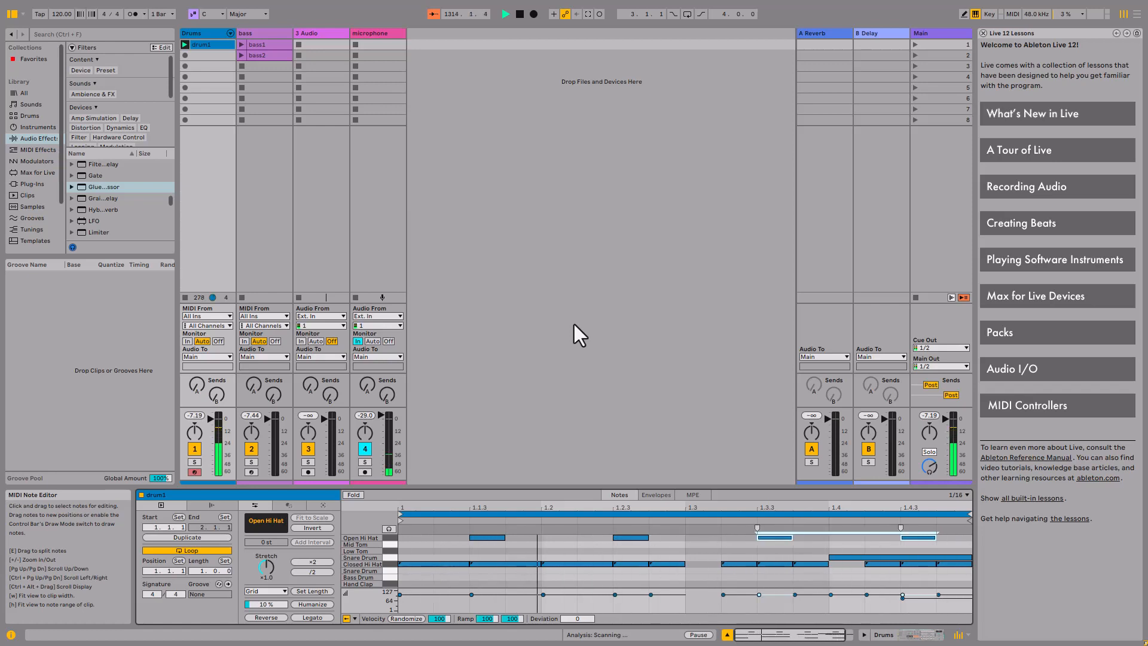
key("ctrl+shift+Left")
key("ctrl+shift+Left")
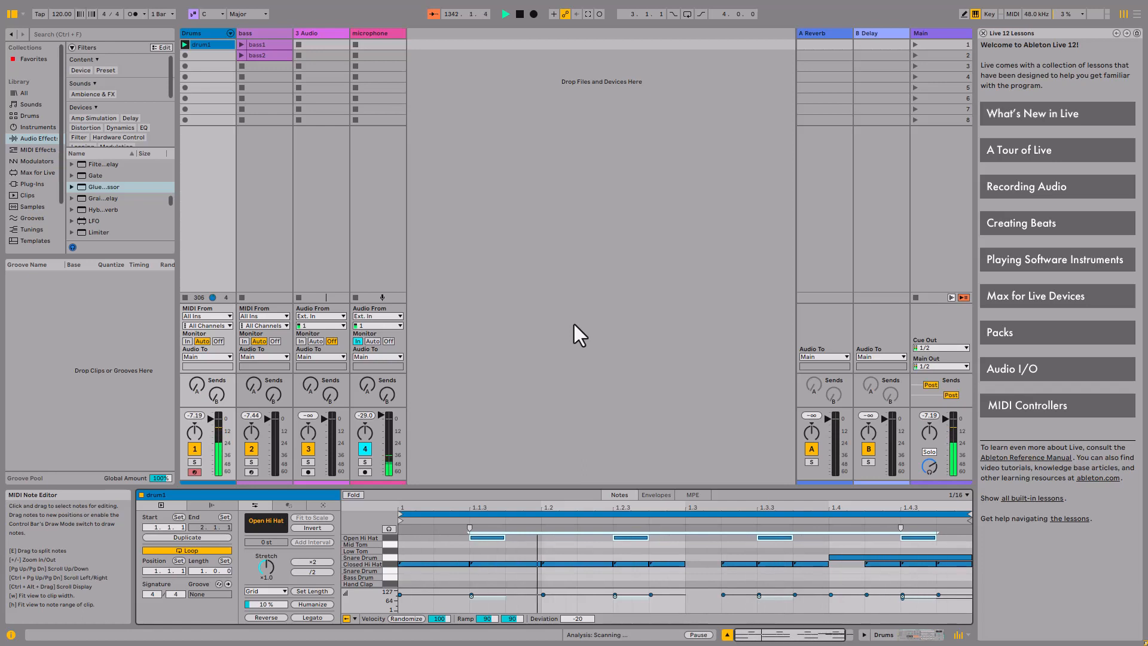
key("Escape")
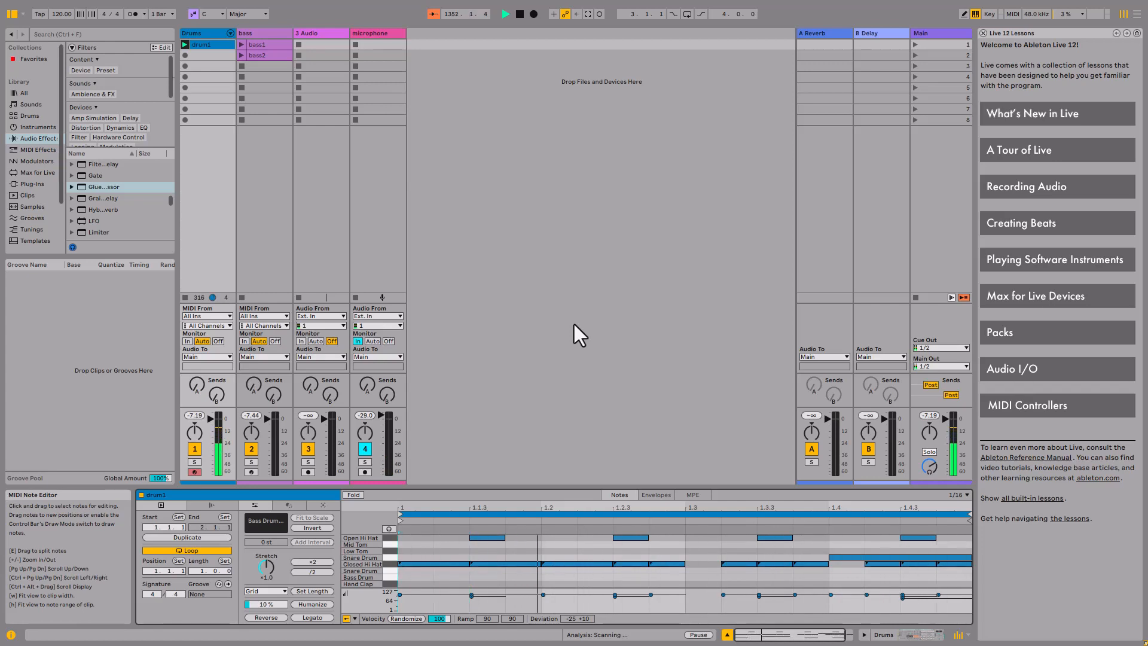
Select all three bass drum notes in the drum1 clip and copy them
key("alt+Left")
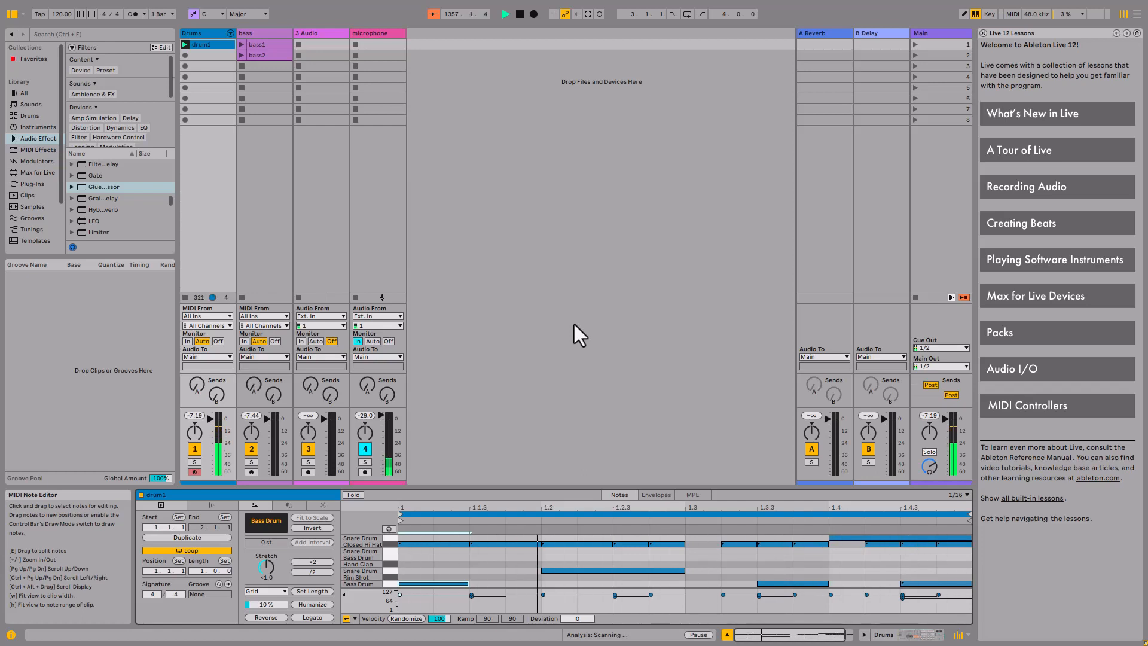
key("ctrl+shift+Right")
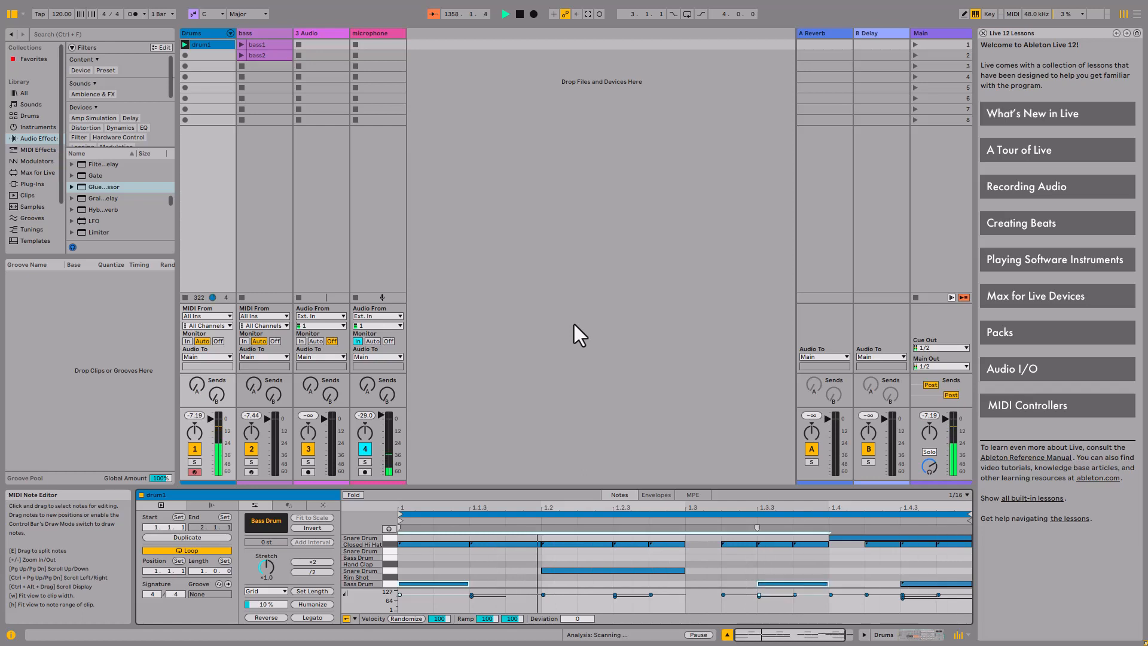
key("ctrl+shift+Right")
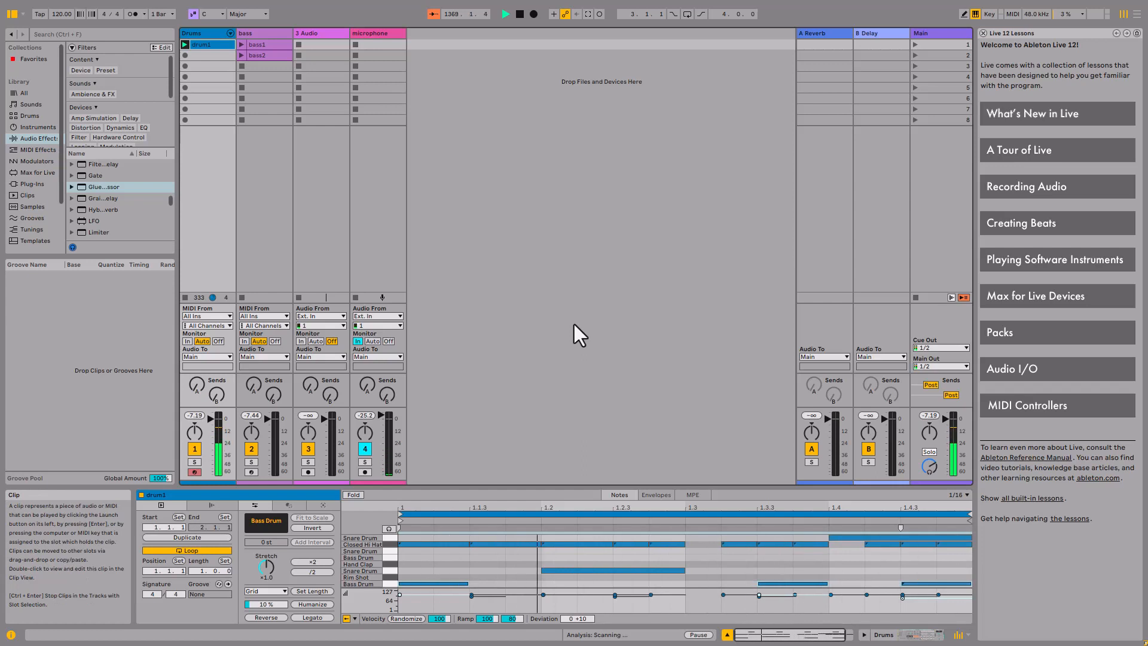
Create an empty MIDI clip named drum2 in the second slot of the Drums track and open its notes for editing
key("Down")
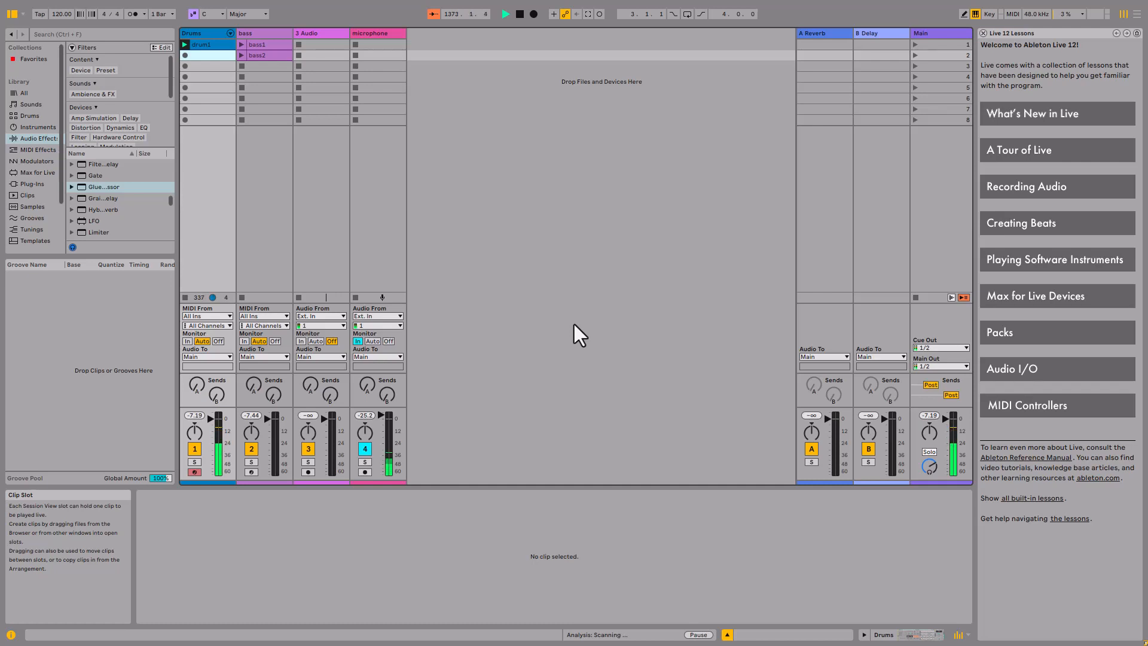
key("ctrl+shift+m")
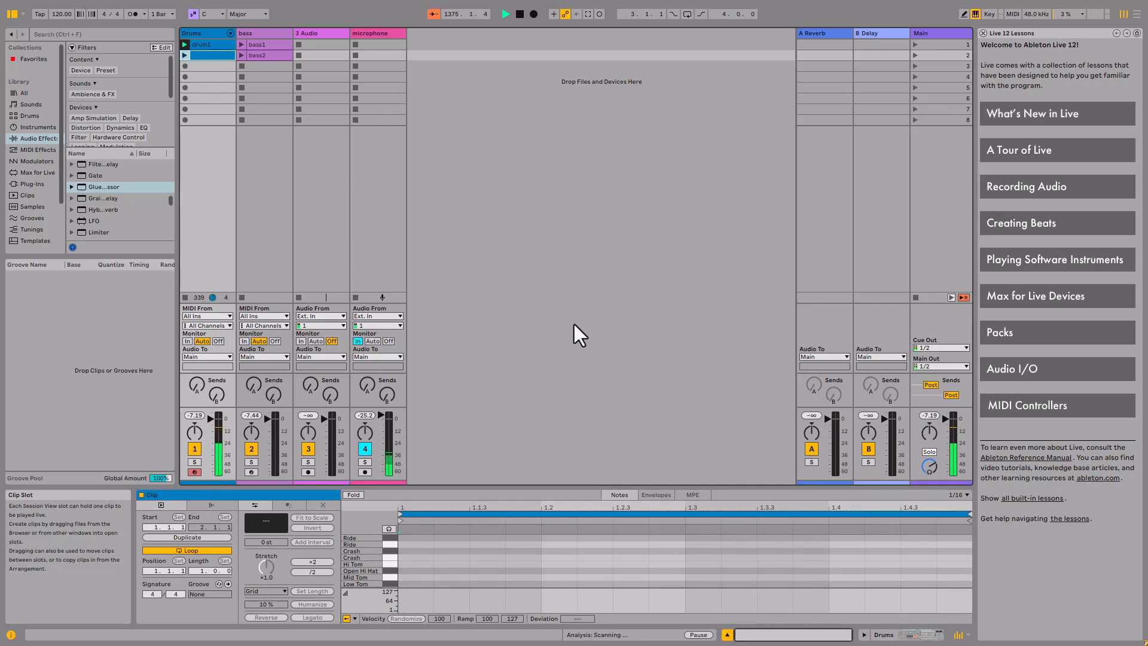
key("ctrl+r")
key("Return")
key("alt+3")
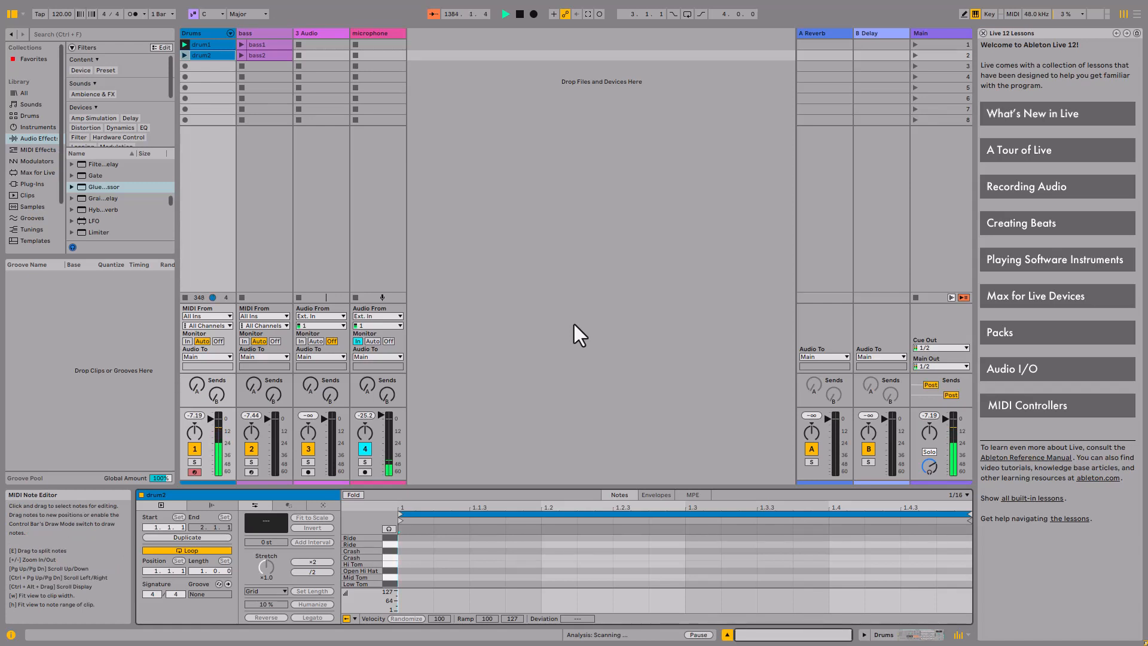
Paste the copied bass drum notes at the start of the drum2 clip and launch the clip
key("ctrl+v")
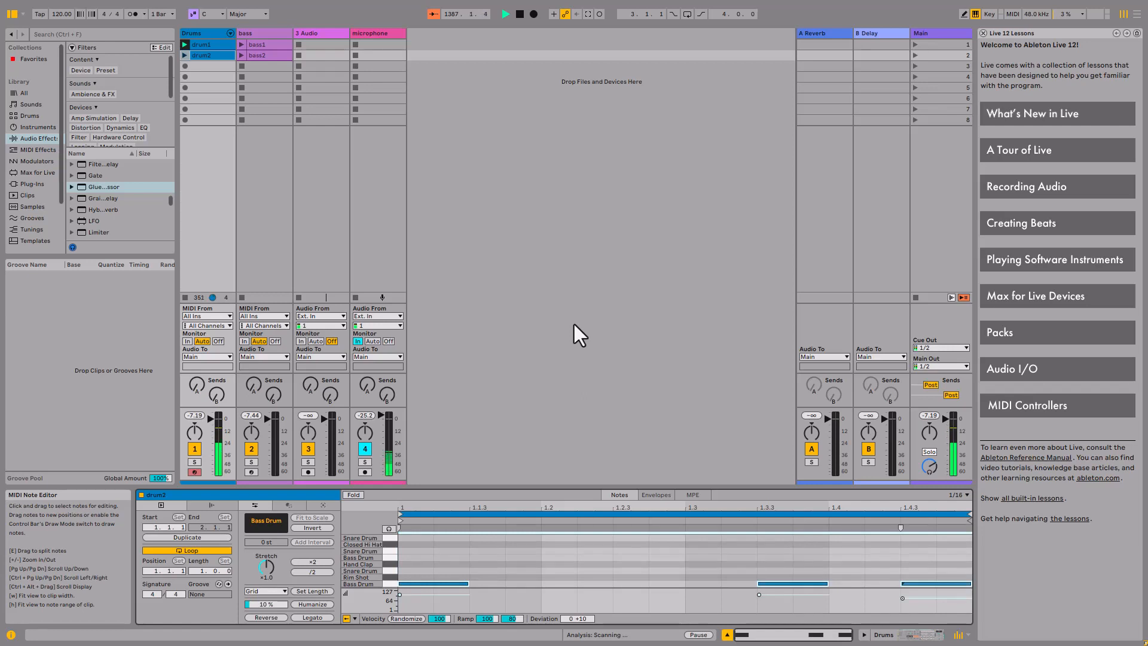
left_click(579, 335)
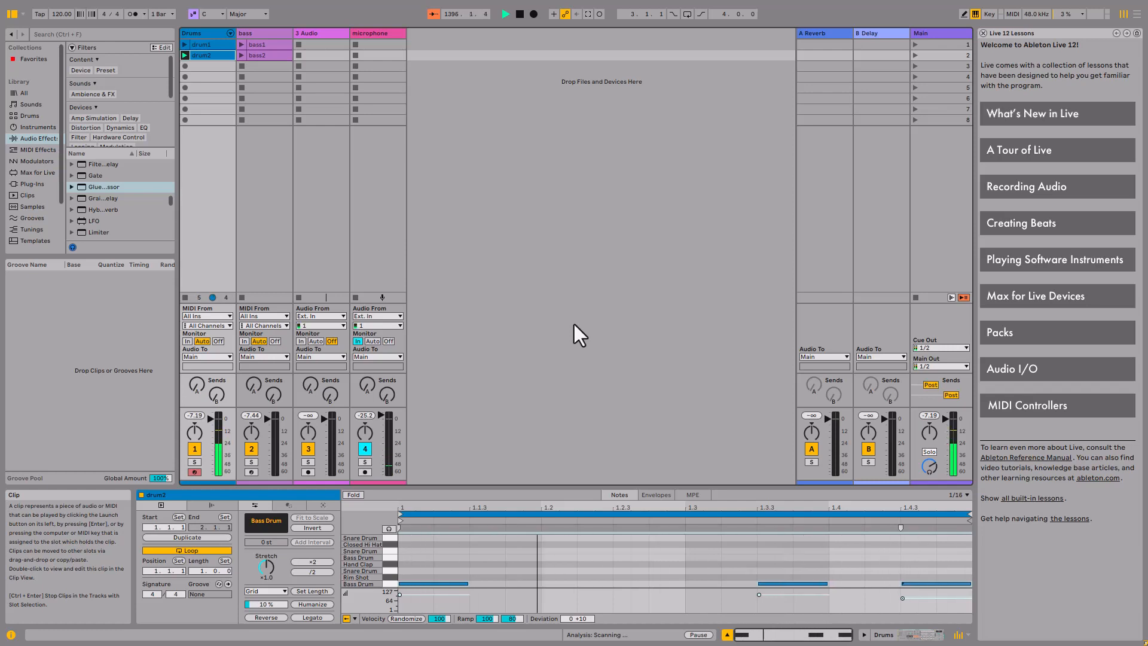
Select all closed hi-hat notes in the drum1 clip and copy them
key("Up")
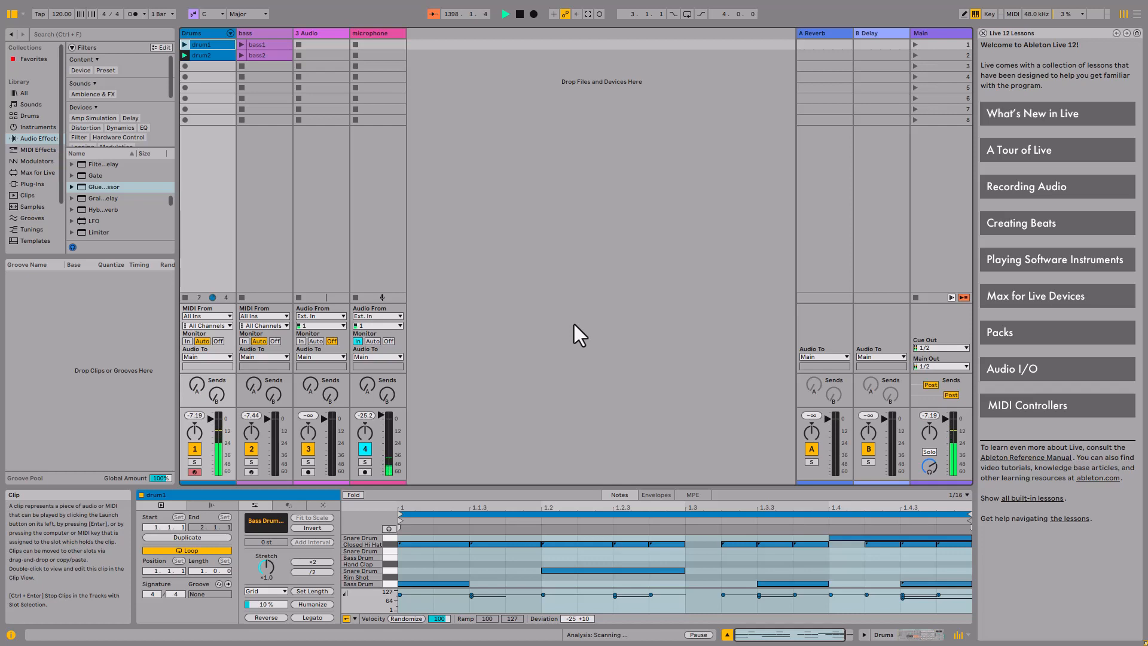
key("alt+3")
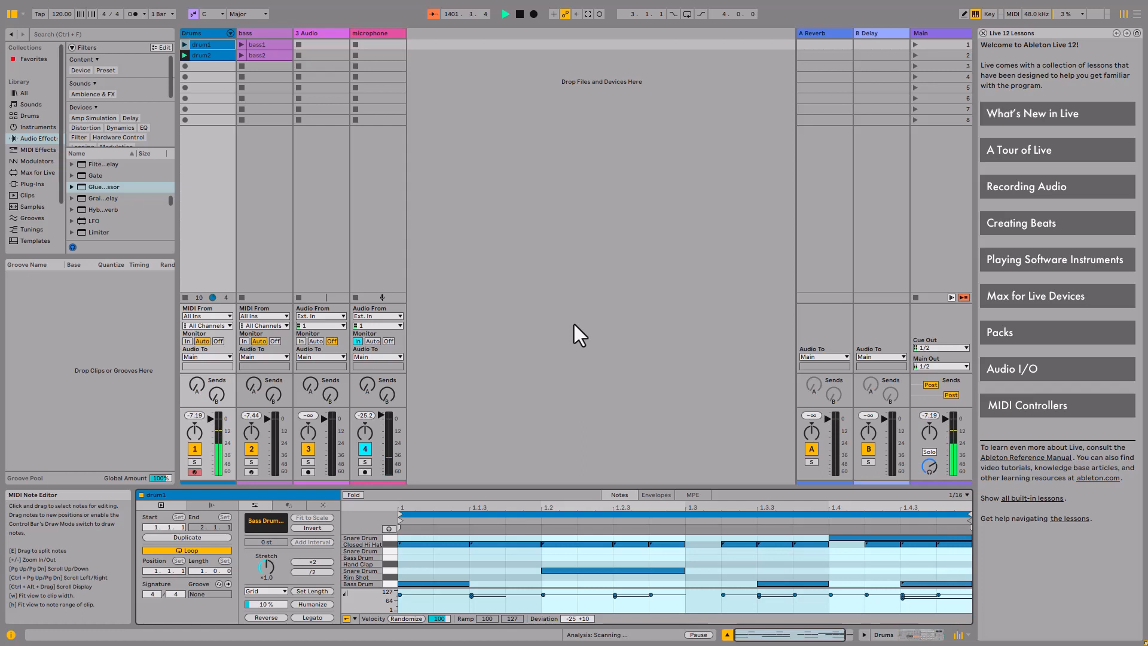
key("Escape")
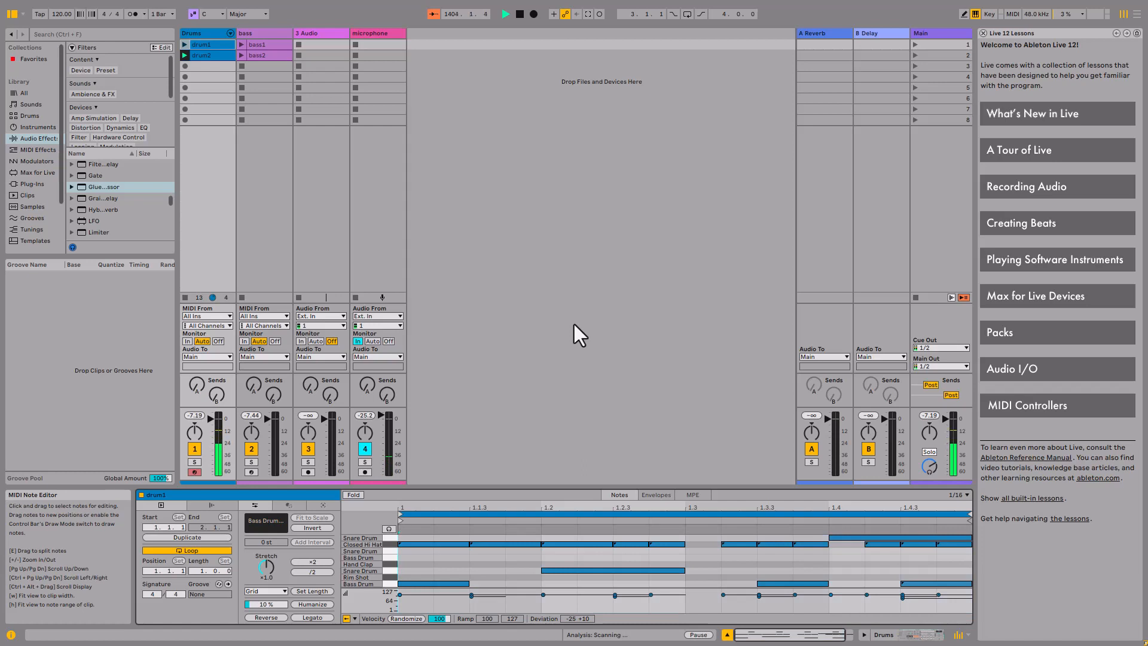
key("alt+Right")
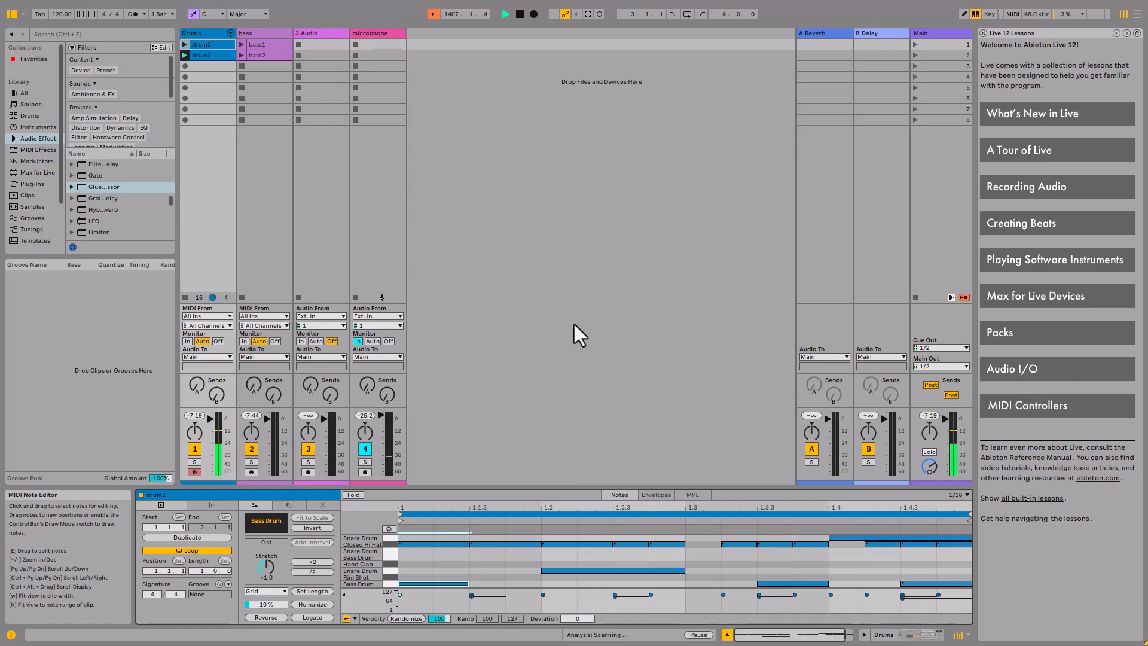
key("alt+Up")
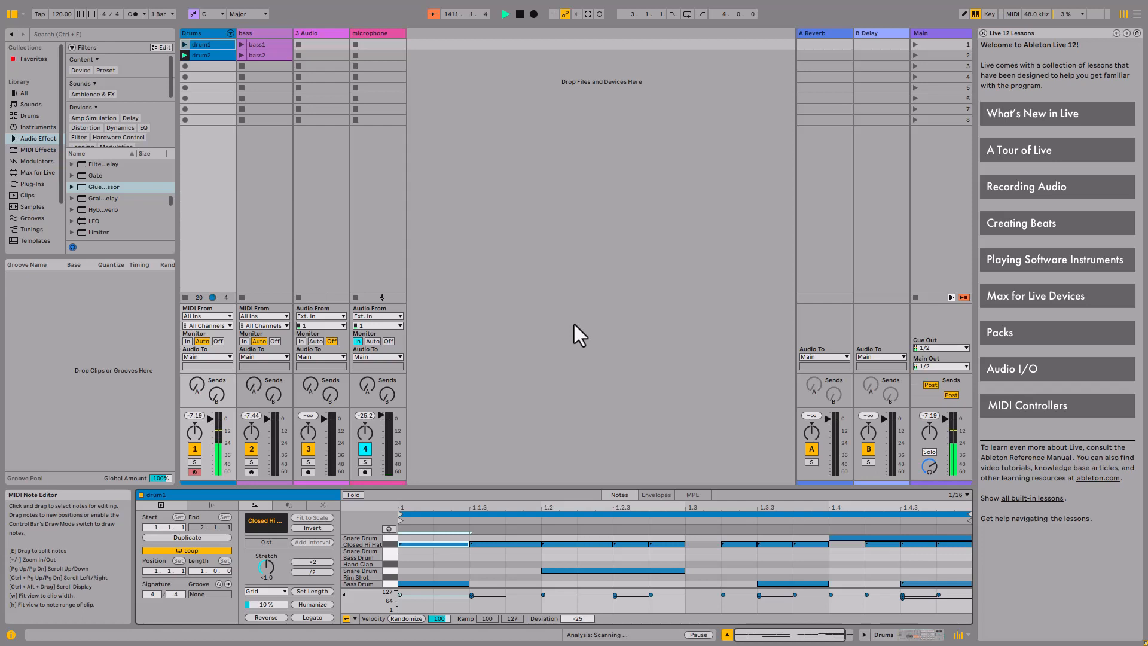
key("shift+alt+Right")
key("shift+alt+Right")
key("shift+alt+Right")
key("shift+alt+Right")
key("shift+alt+Right")
key("shift+alt+Right")
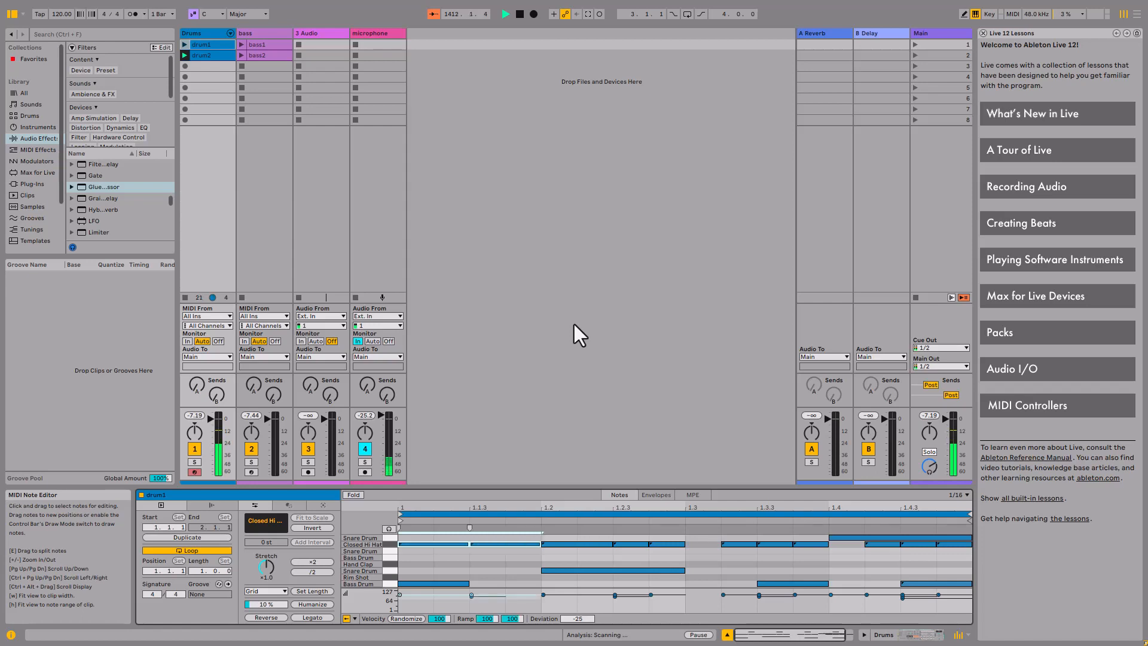
key("shift+alt+Right")
key("shift+alt+Right")
key("shift+alt+Right")
key("shift+alt+Right")
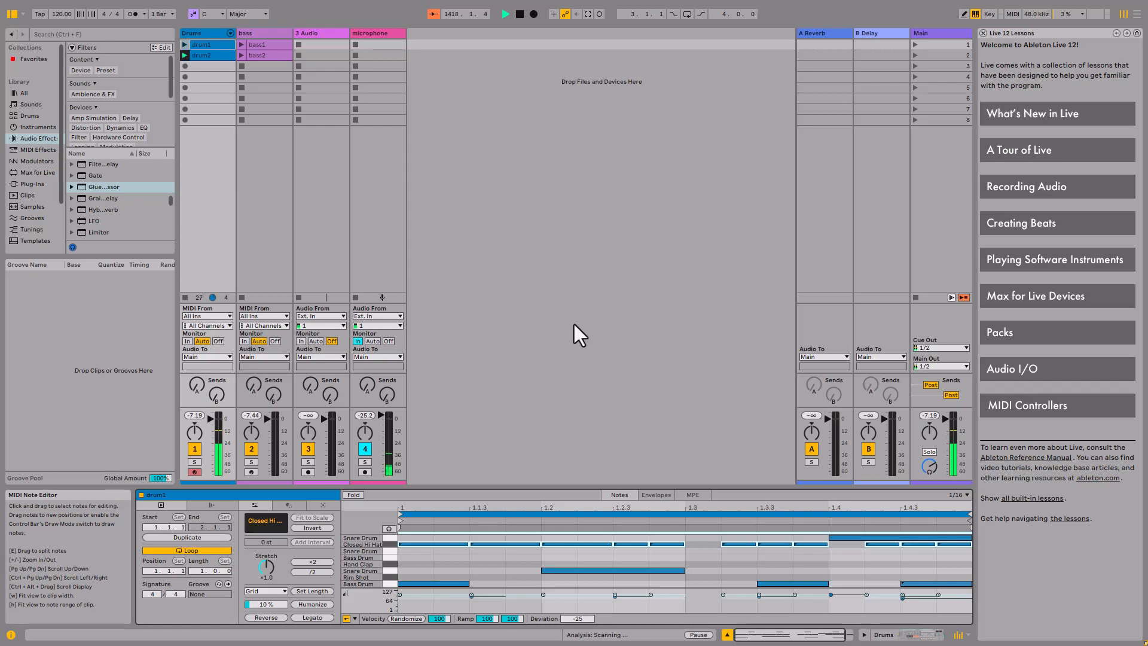
Paste the copied closed hi-hat notes at the start of the drum2 clip and deselect them
left_click(574, 326)
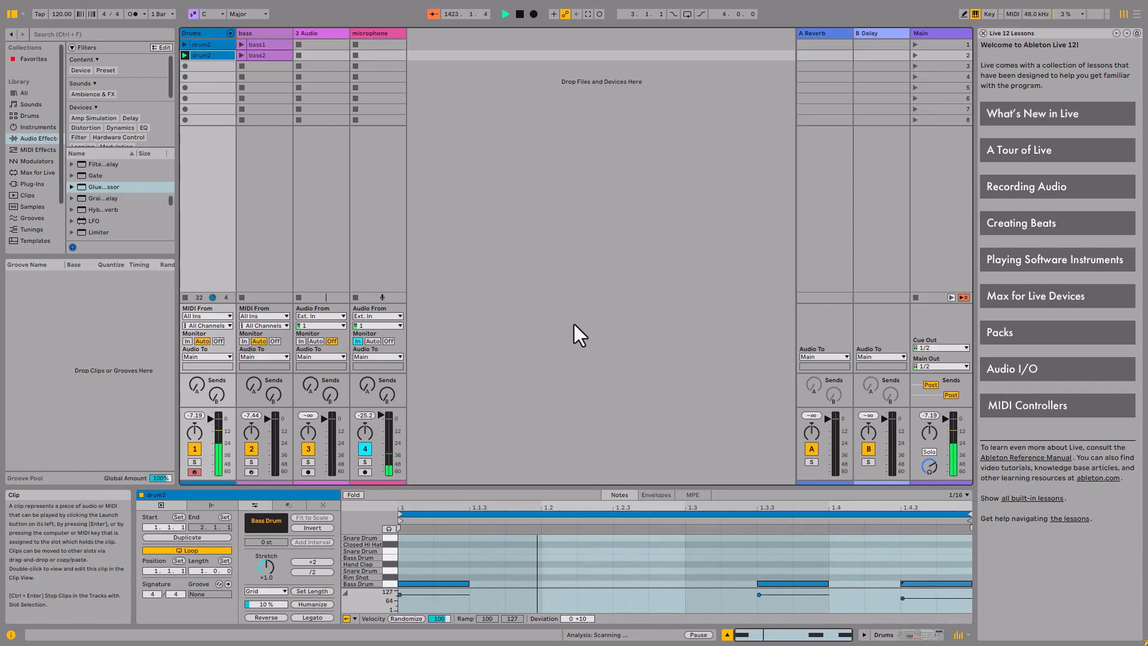
key("alt+3")
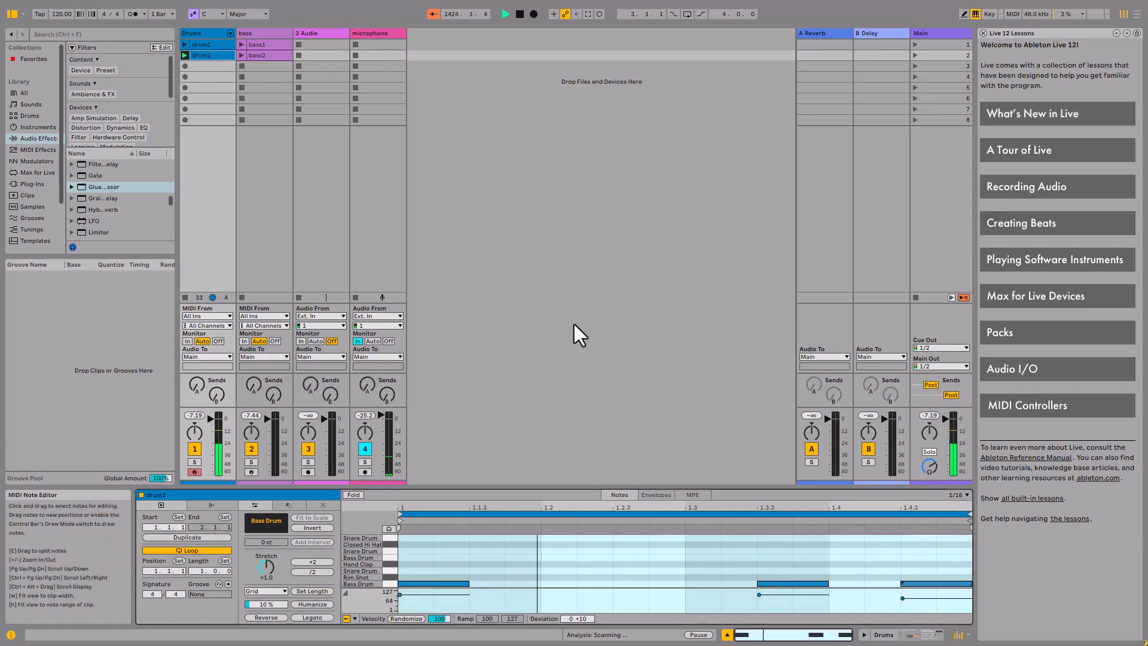
key("Escape")
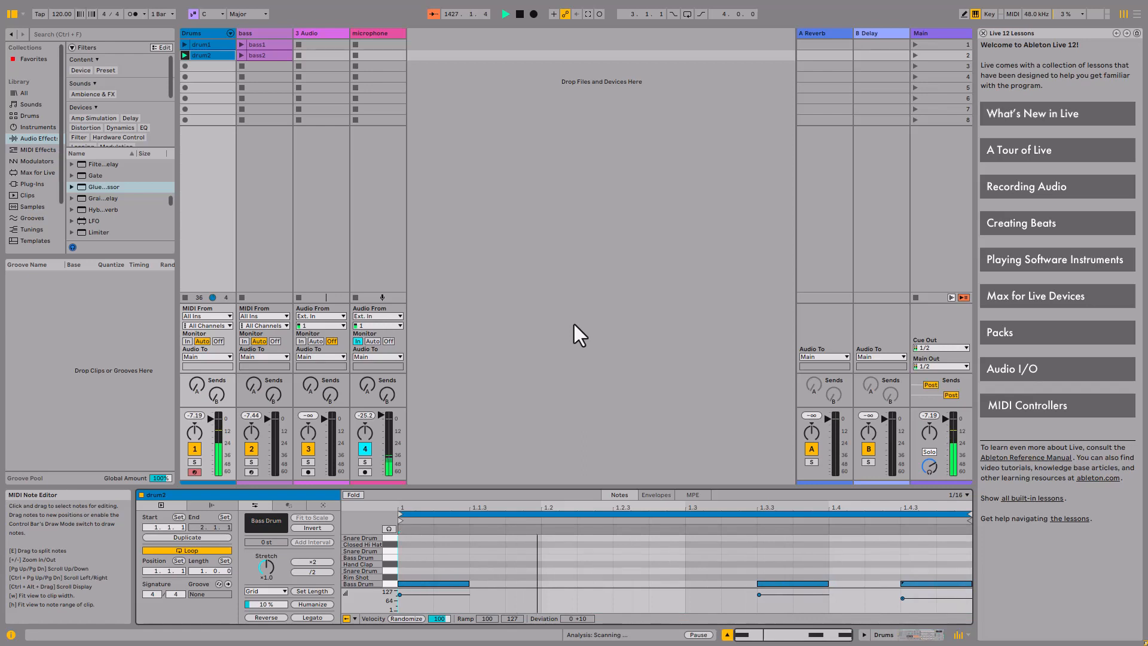
key("ctrl+z")
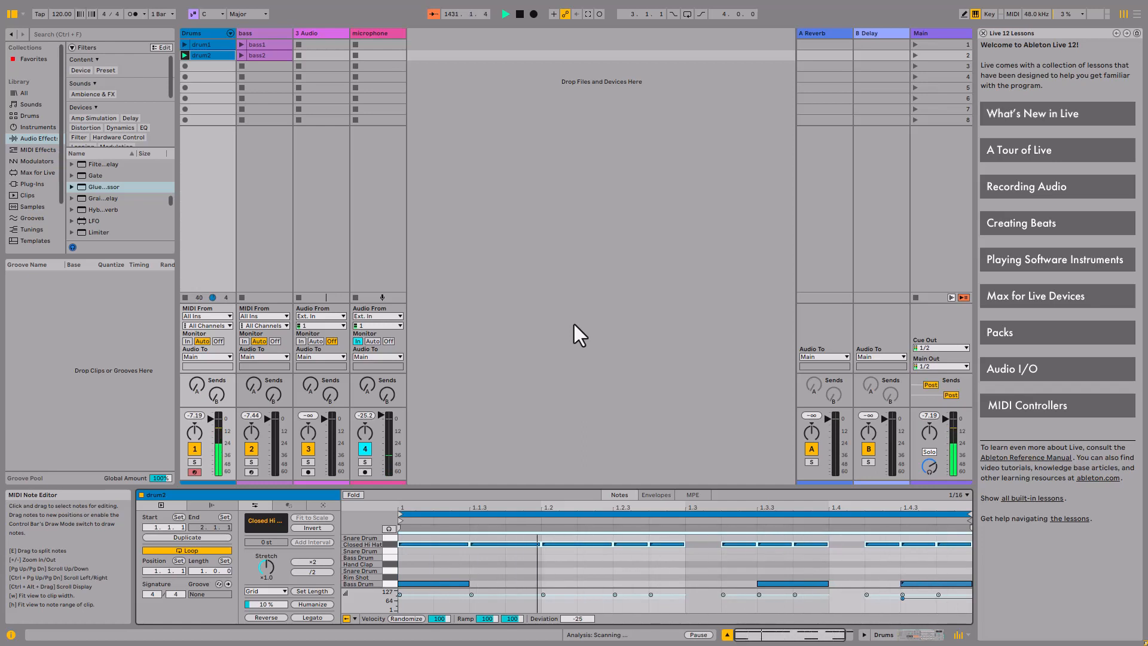
key("Escape")
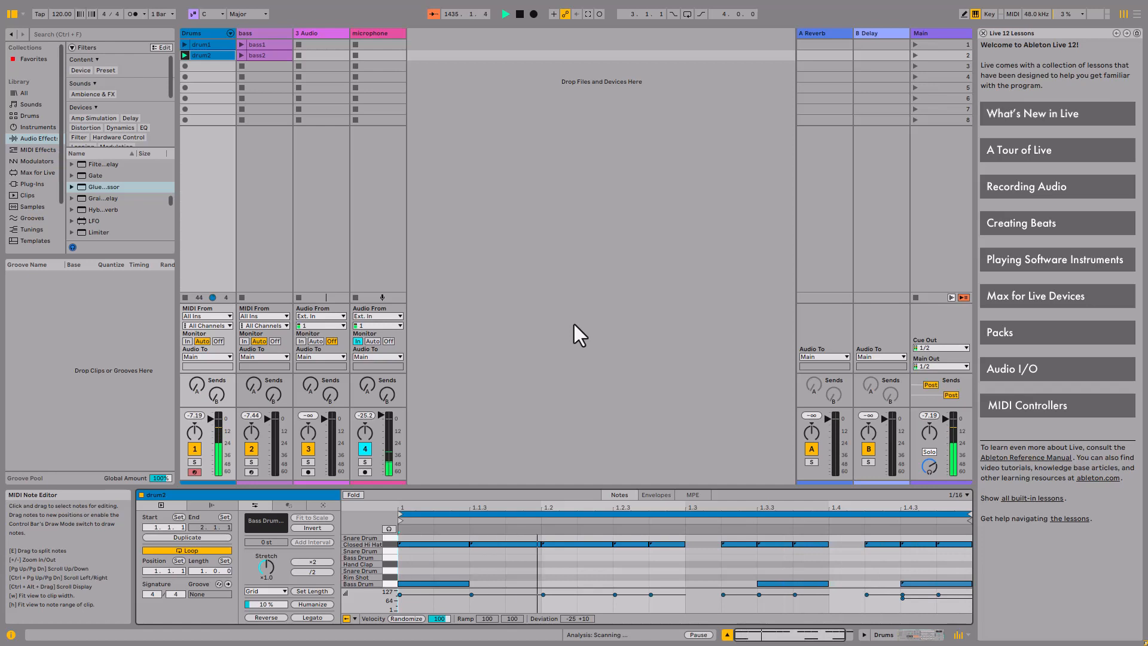
Narrow the grid to 1/32, insert a rim shot note at the start of the drum2 clip, and select it
key("ctrl+1")
key("w")
key("Right")
key("ctrl+Up")
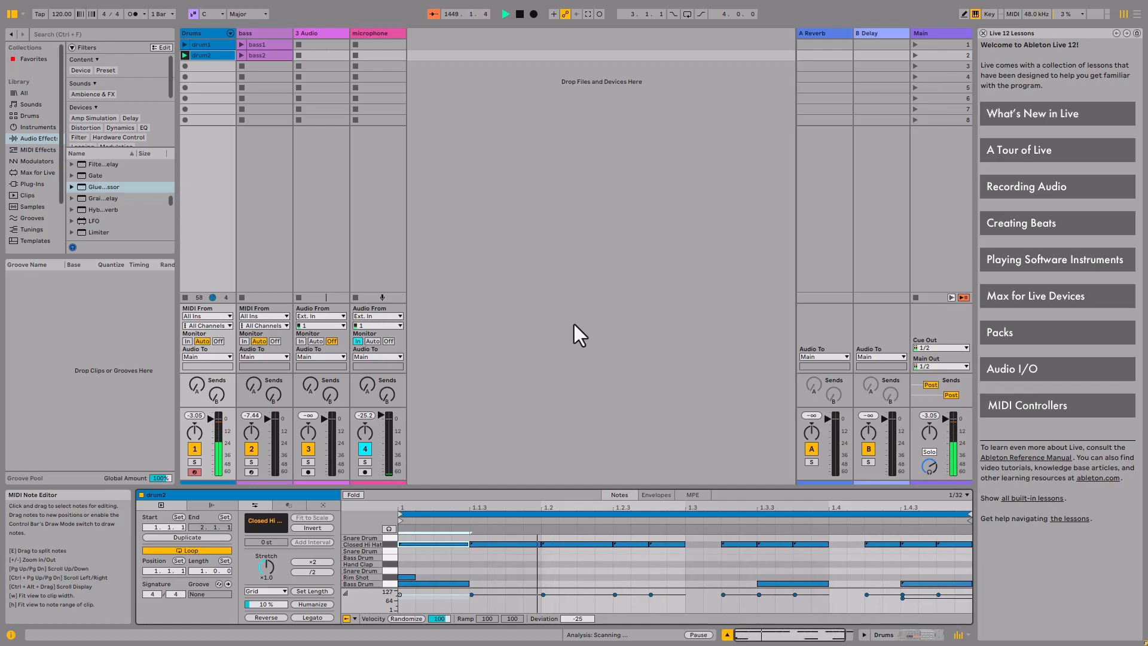
key("ctrl+Down")
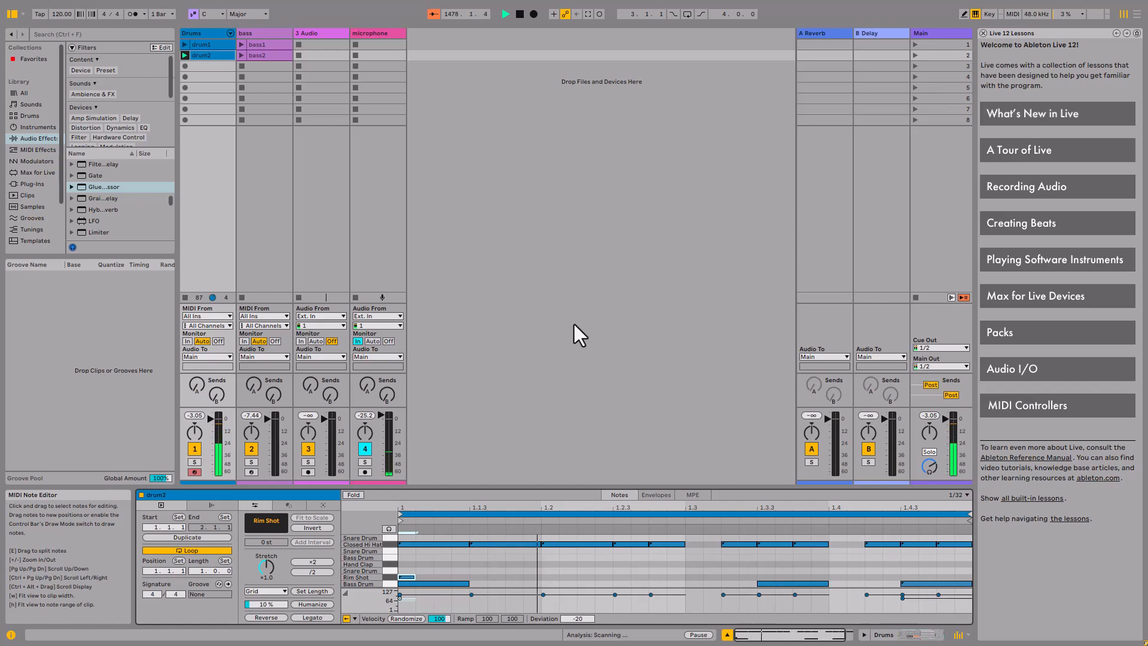
Duplicate the 1/32 rim shot note repeatedly to fill the drum2 clip through the end of the bar
key("ctrl+d")
key("ctrl+d")
key("ctrl+d")
key("ctrl+d")
key("ctrl+d")
key("ctrl+d")
key("ctrl+d")
key("ctrl+d")
key("ctrl+d")
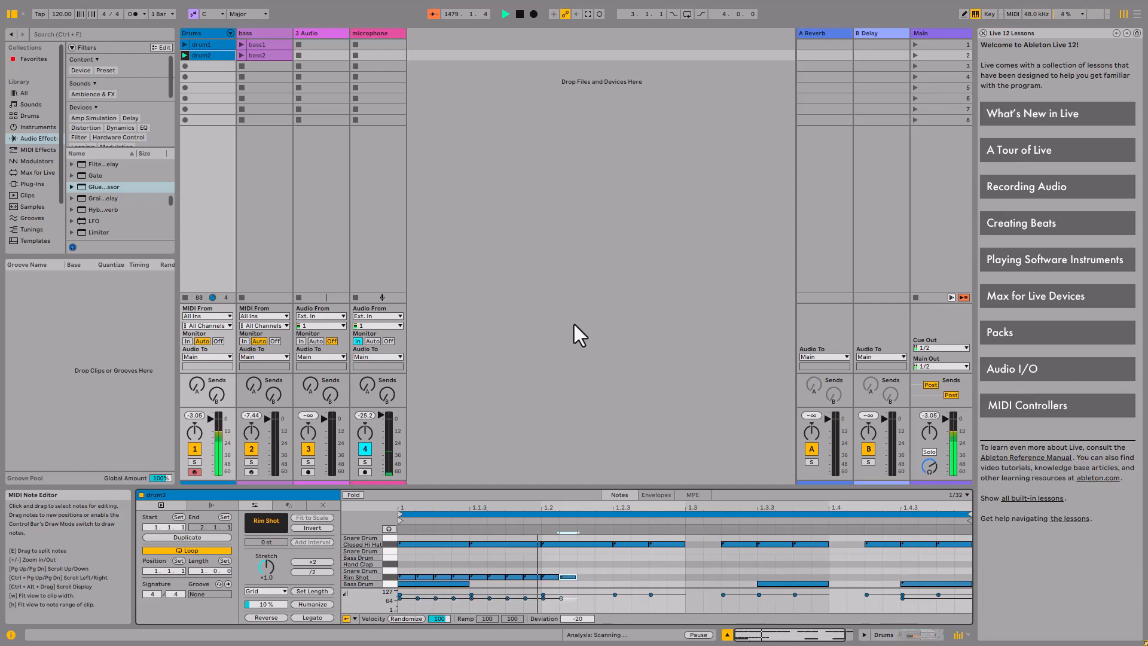
key("ctrl+d")
key("ctrl+d")
key("ctrl+d")
key("ctrl+d")
key("ctrl+d")
key("ctrl+d")
key("ctrl+d")
key("ctrl+d")
key("ctrl+d")
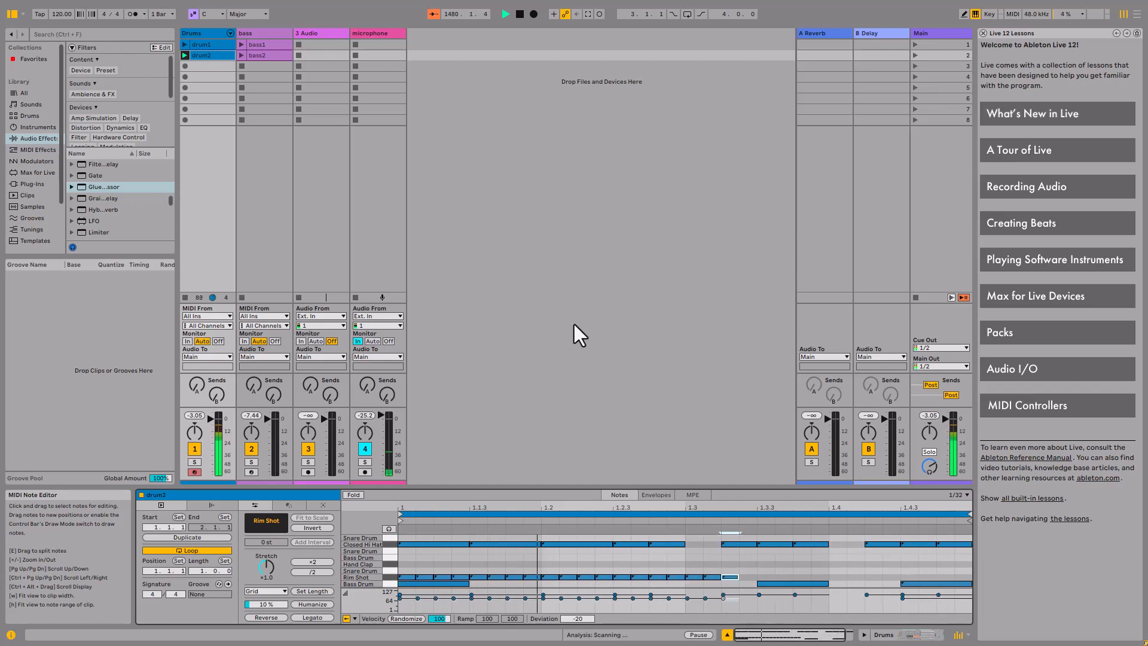
key("ctrl+d")
key("ctrl+d")
key("ctrl+d")
key("ctrl+d")
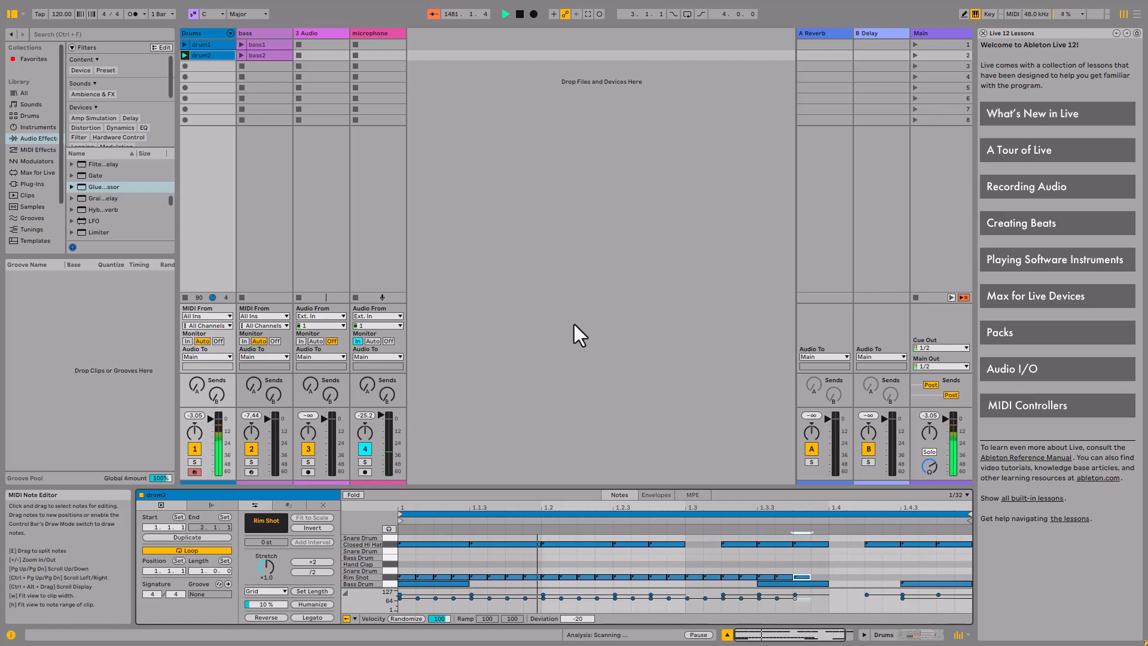
key("ctrl+d")
key("ctrl+d")
key("ctrl+d")
key("ctrl+d")
key("ctrl+d")
key("ctrl+d")
key("ctrl+d")
key("ctrl+d")
key("ctrl+d")
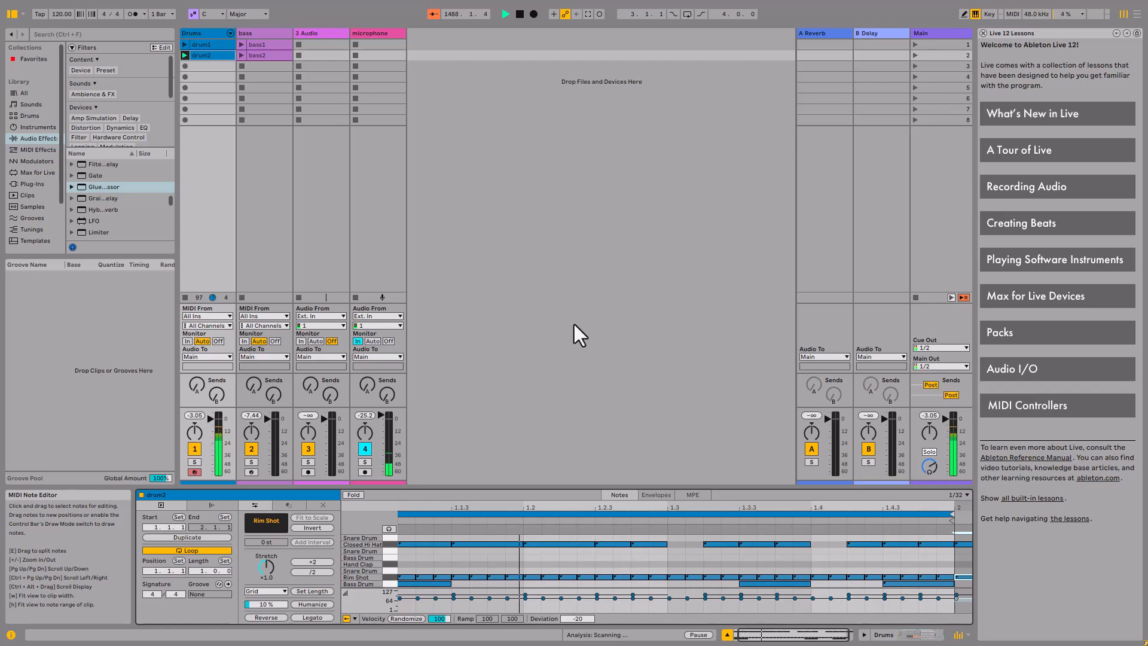
Extend the note selection back over all the rim shot notes in the drum2 clip, and clear it
key("ctrl+shift+Left")
key("ctrl+shift+Left")
key("ctrl+shift+Left")
key("ctrl+shift+Left")
key("ctrl+shift+Left")
key("ctrl+shift+Left")
key("ctrl+shift+Left")
key("ctrl+shift+Left")
key("ctrl+shift+Left")
key("ctrl+shift+Left")
key("ctrl+shift+Left")
key("ctrl+shift+Left")
key("ctrl+shift+Left")
key("ctrl+shift+Left")
key("ctrl+shift+Left")
key("ctrl+shift+Left")
key("ctrl+shift+Left")
key("ctrl+shift+Left")
key("ctrl+shift+Left")
key("ctrl+shift+Left")
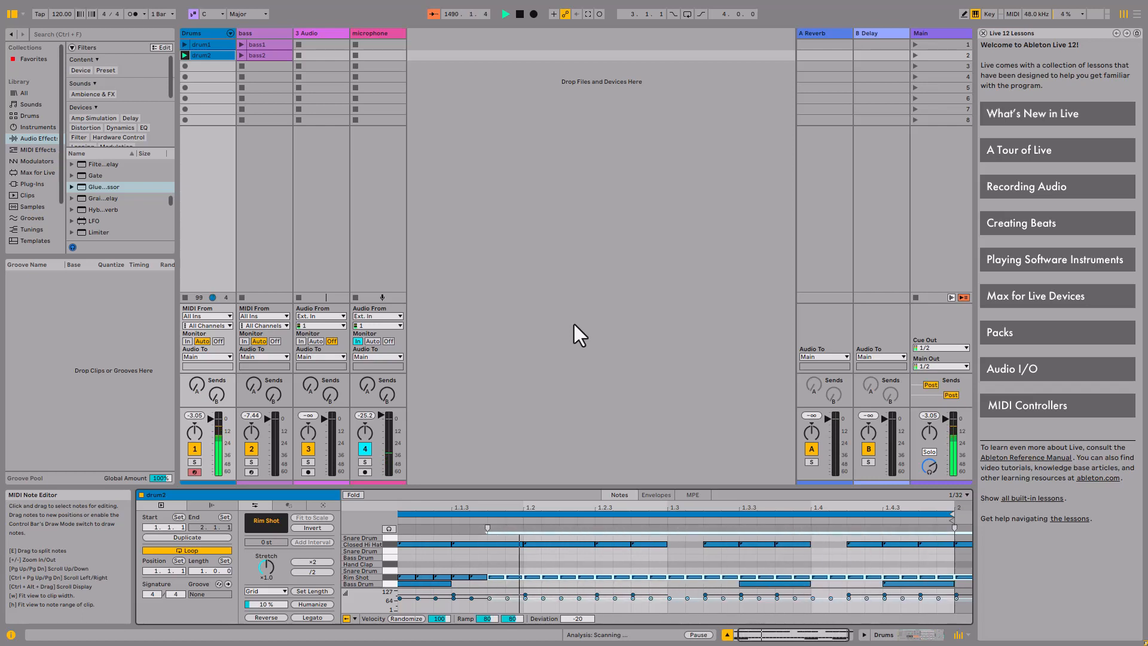
key("ctrl+shift+Left")
key("ctrl+shift+Left")
key("ctrl+shift+Left")
key("ctrl+shift+Left")
key("ctrl+shift+Left")
key("ctrl+shift+Left")
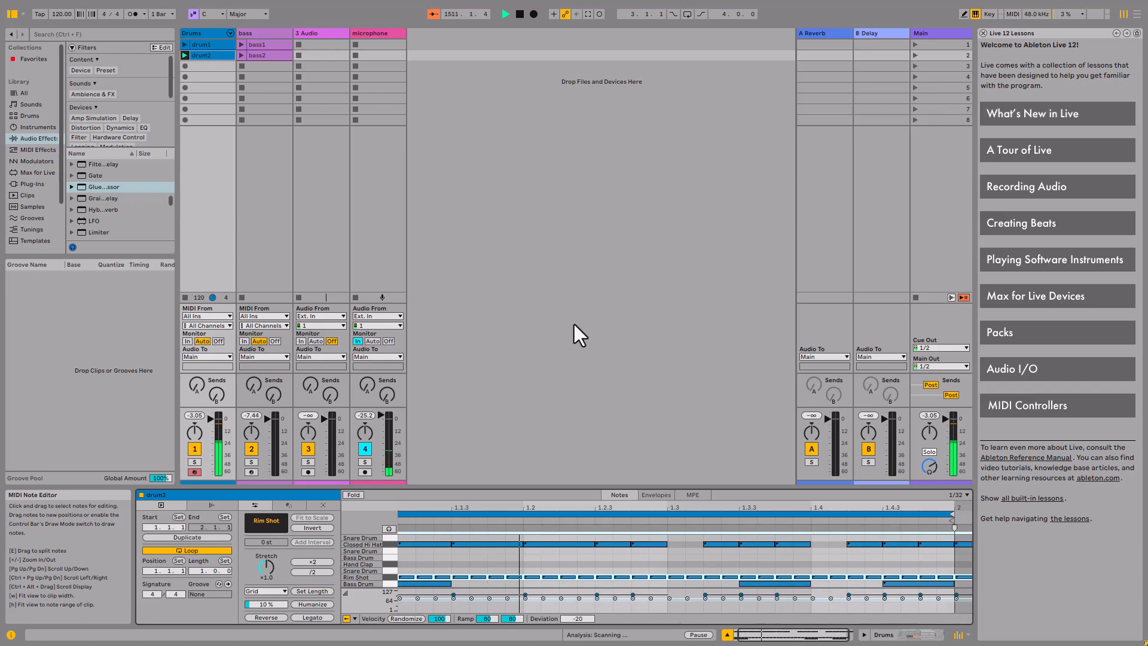
key("Escape")
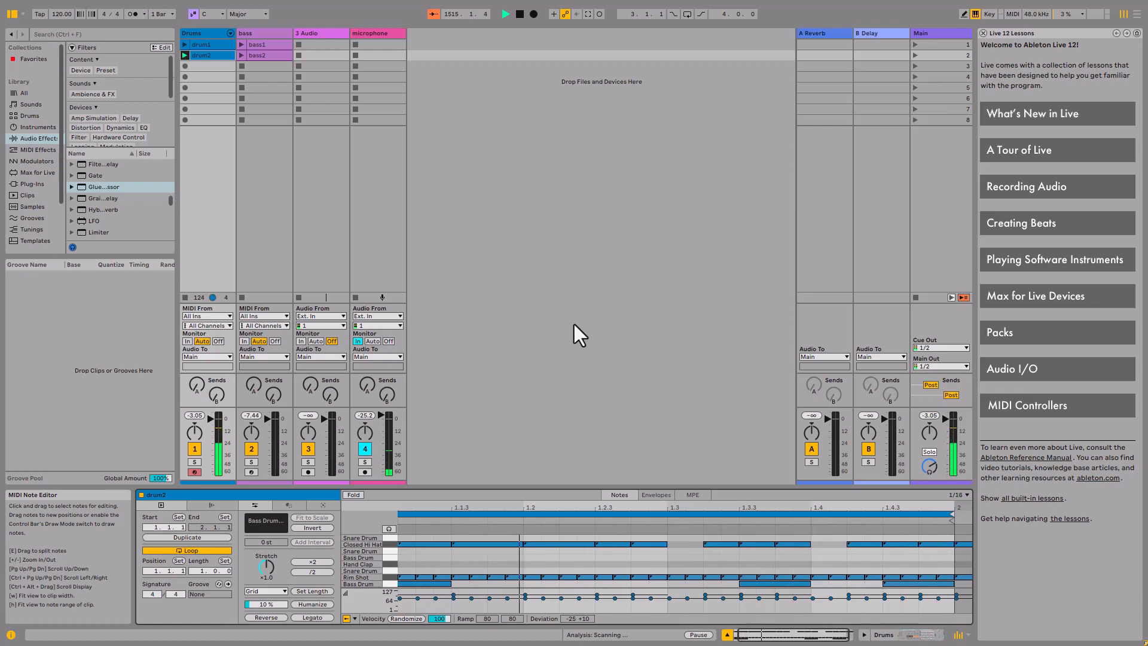
Widen the grid to 1/4 and insert hand clap notes on beats 2 and 4 of the drum2 clip
key("ctrl+2")
key("ctrl+2")
key("e")
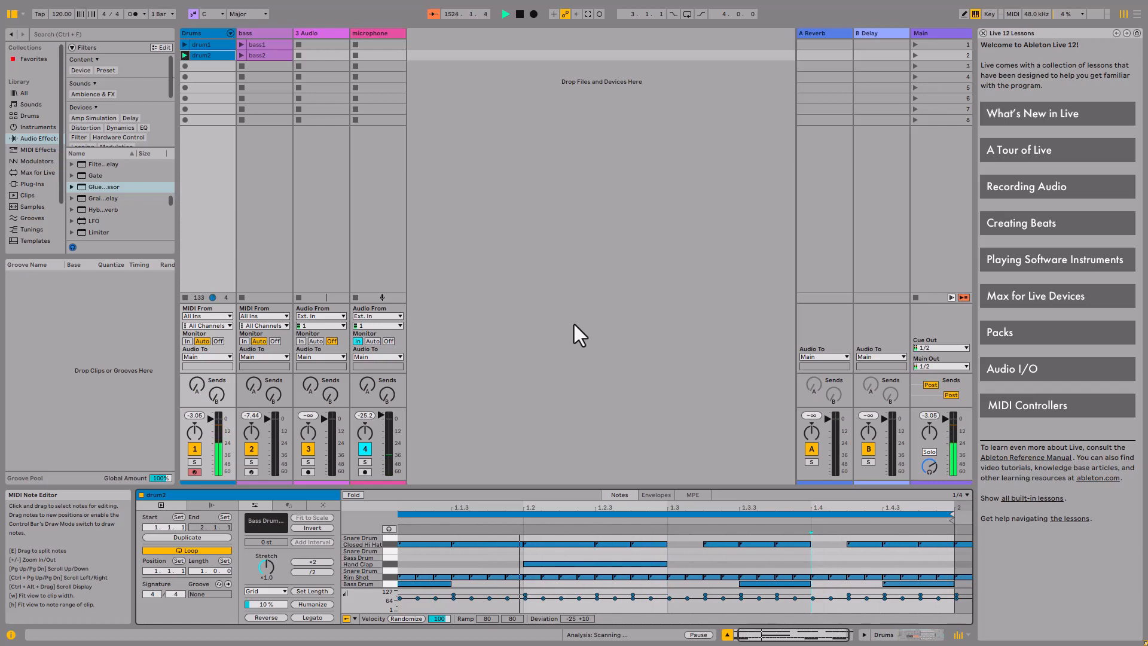
key("e")
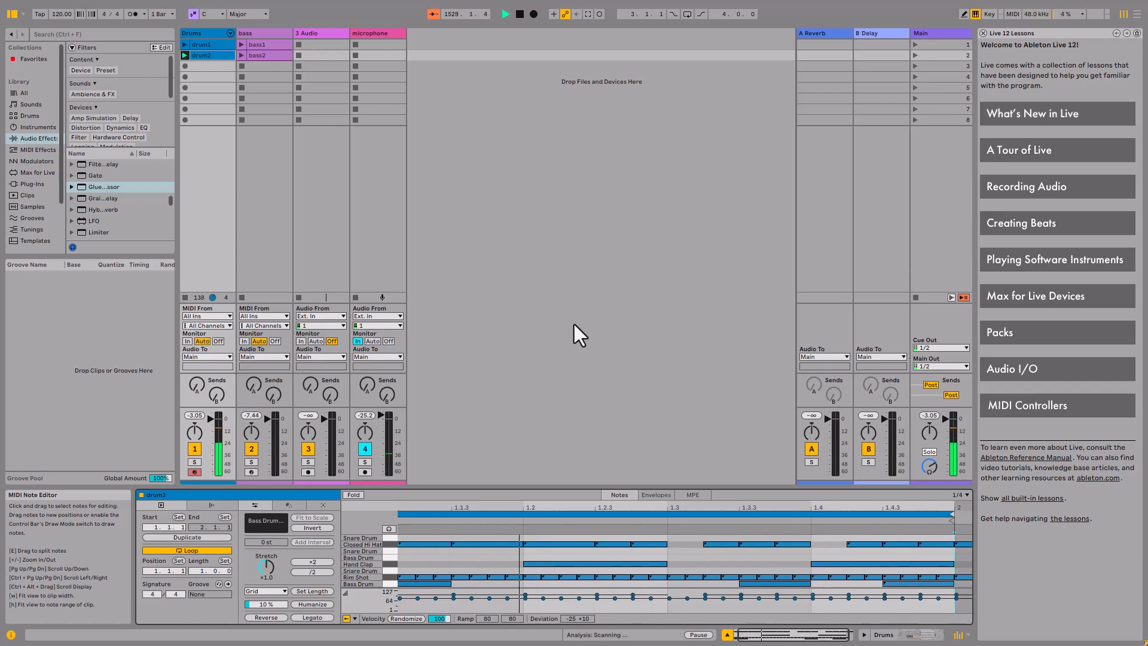
With a 1/16 grid, insert a lower-row snare drum note on beat 4 and an upper-row snare drum note on beat 2
key("ctrl+1")
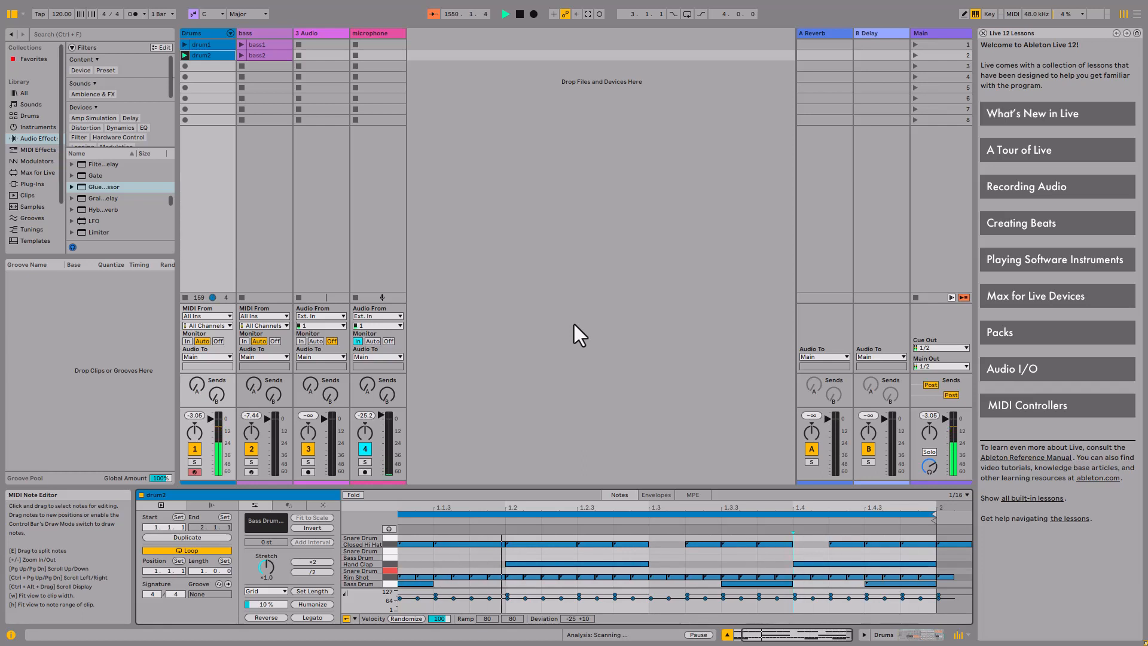
key("s")
key("Right")
key("g")
key("Right")
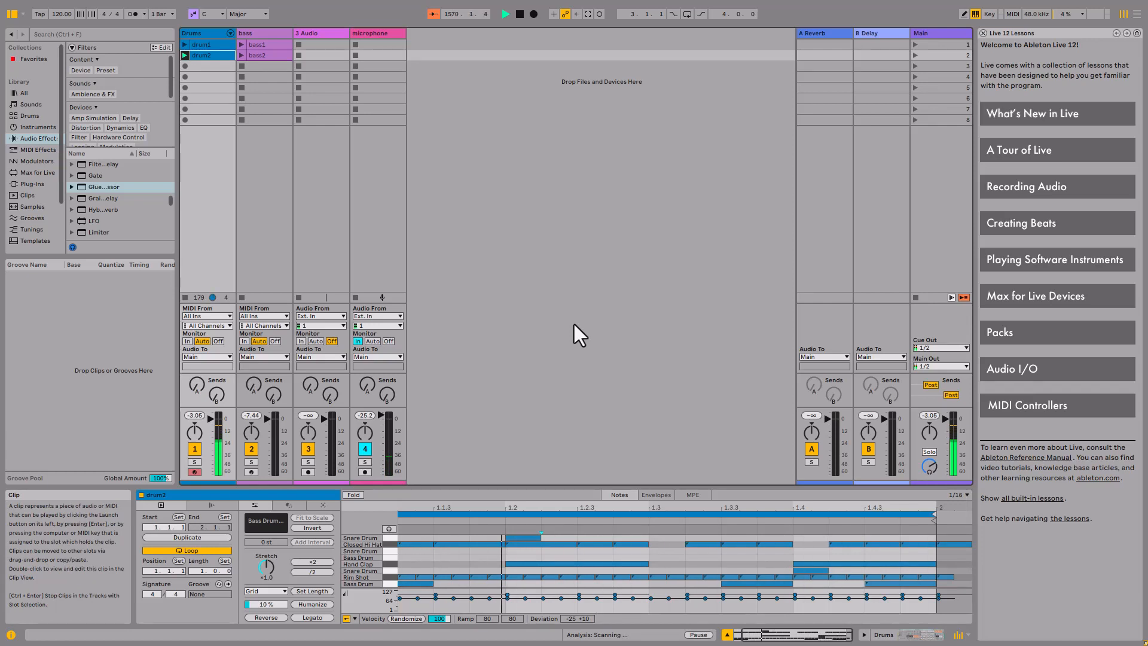
Switch playback to the drum1 clip and back to drum2, and launch the bass2 clip alongside it
key("Up")
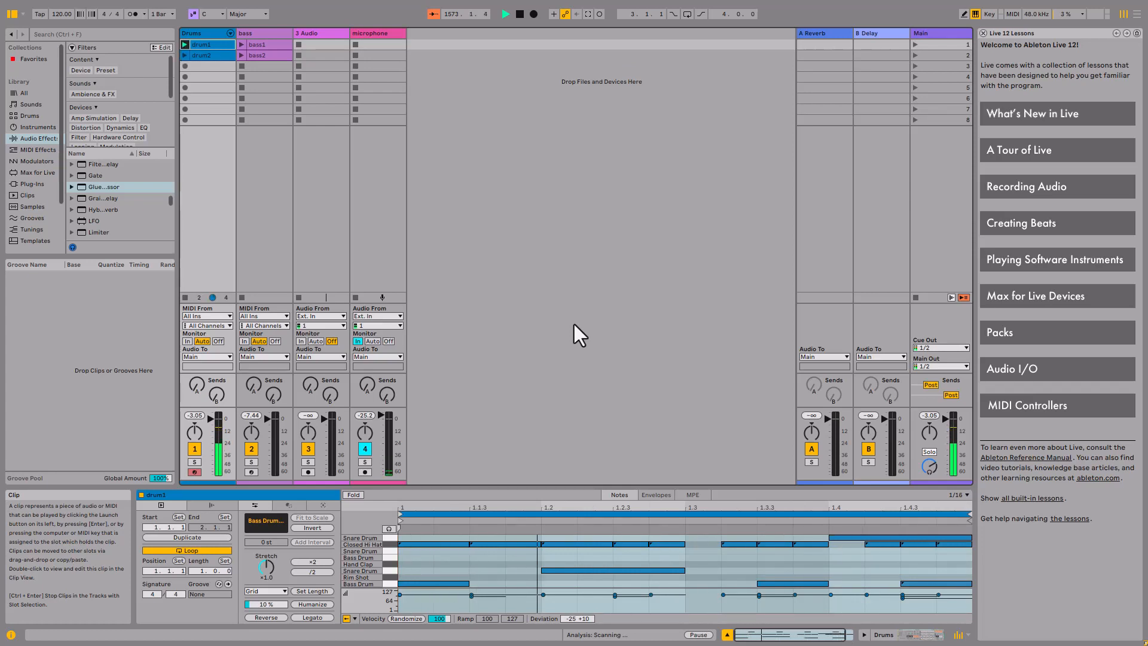
key("Down")
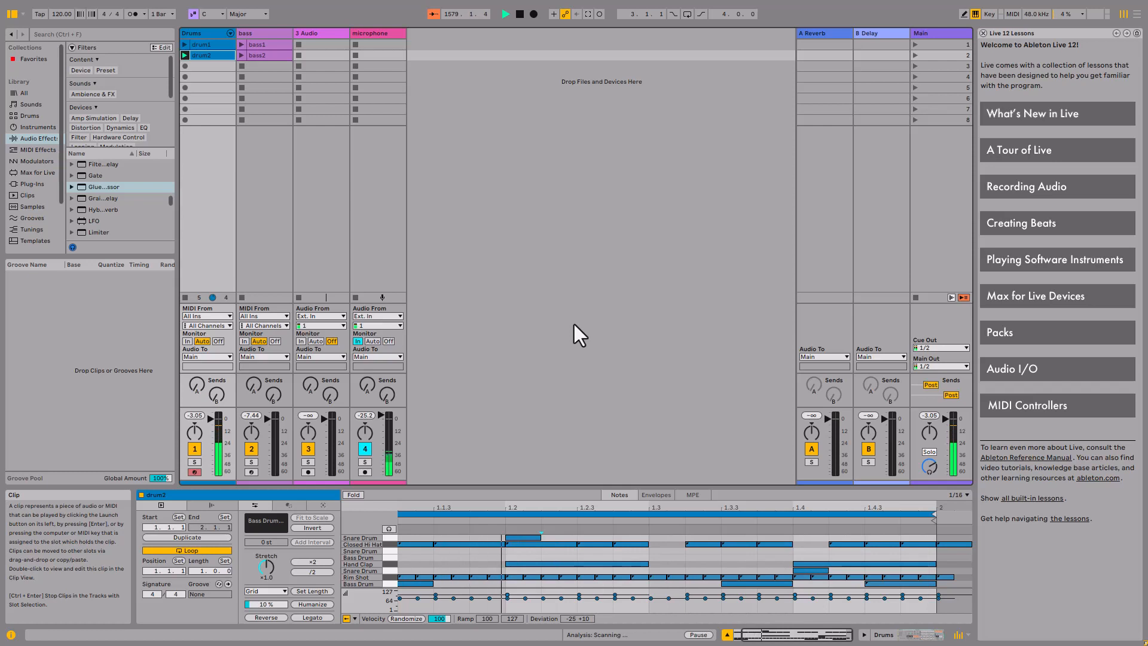
key("Right")
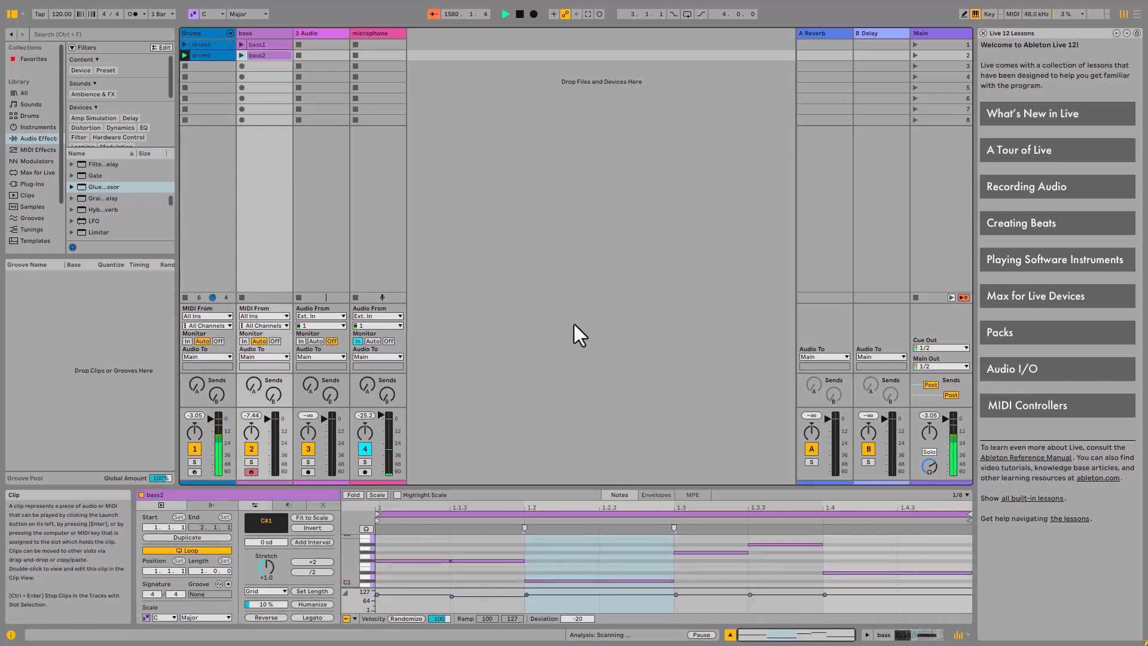
key("Return")
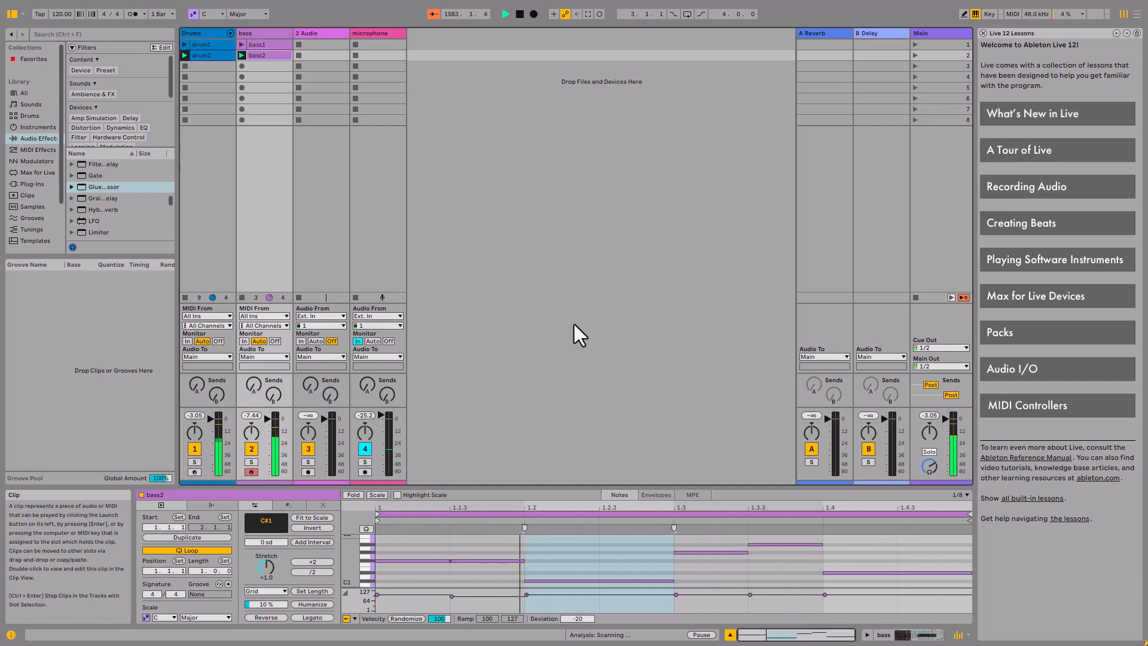
Switch playback to the first-slot clips by launching bass1 and drum1
key("Up")
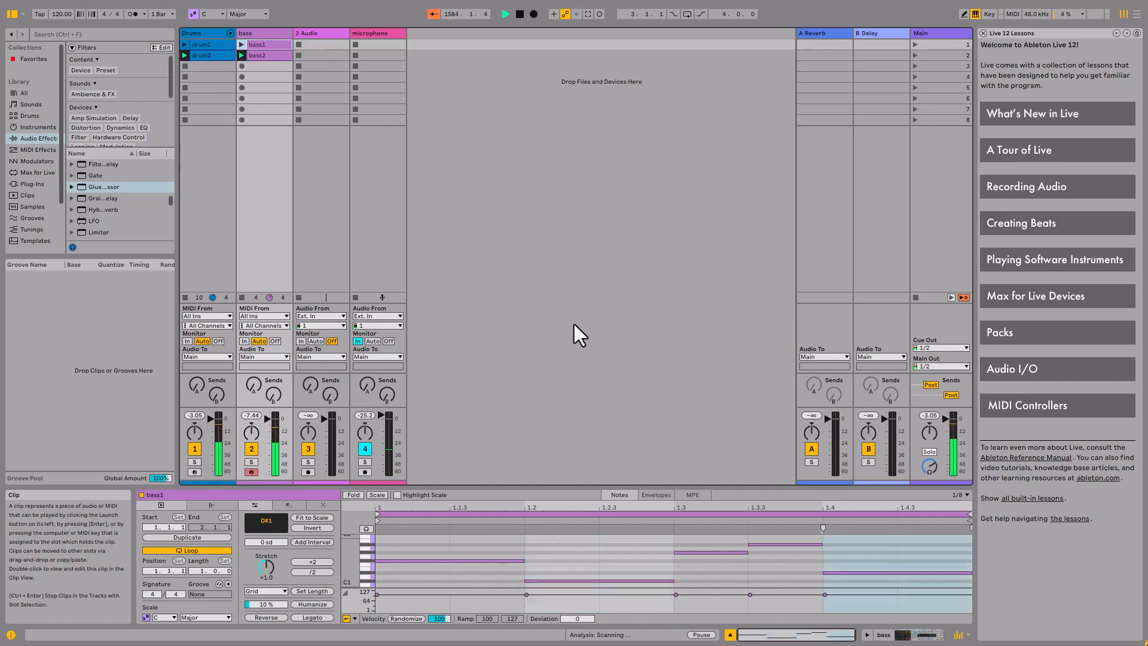
key("Return")
key("Left")
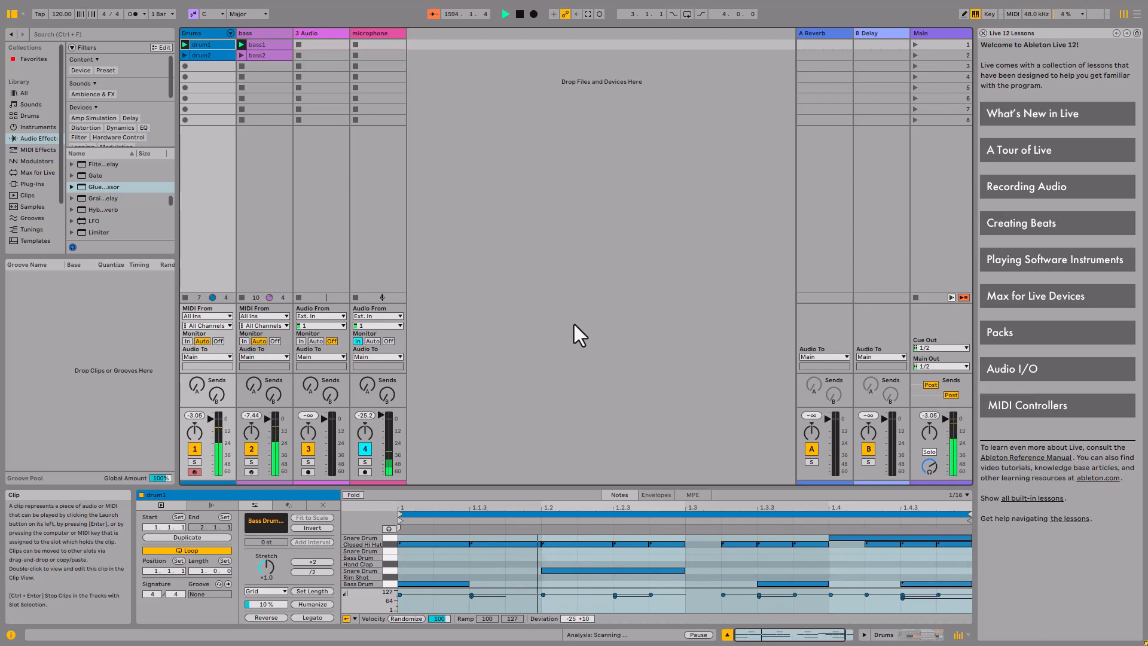
Launch scene 2 on the Main track to play drum2 and bass2 together
key("Right")
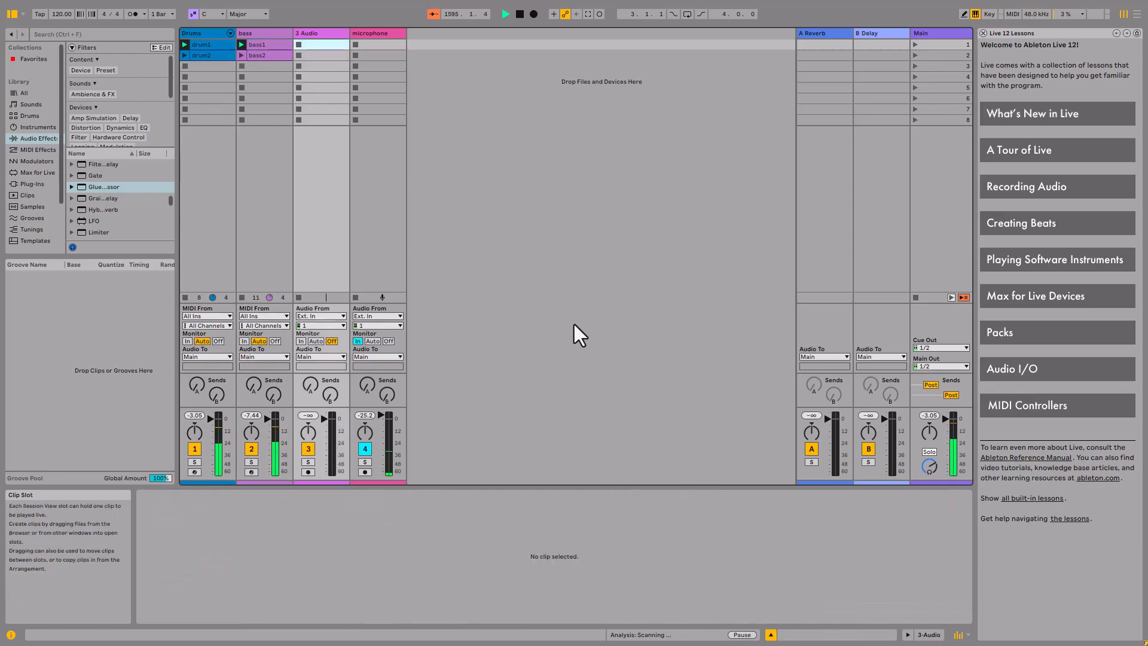
key("Right")
key("Right")
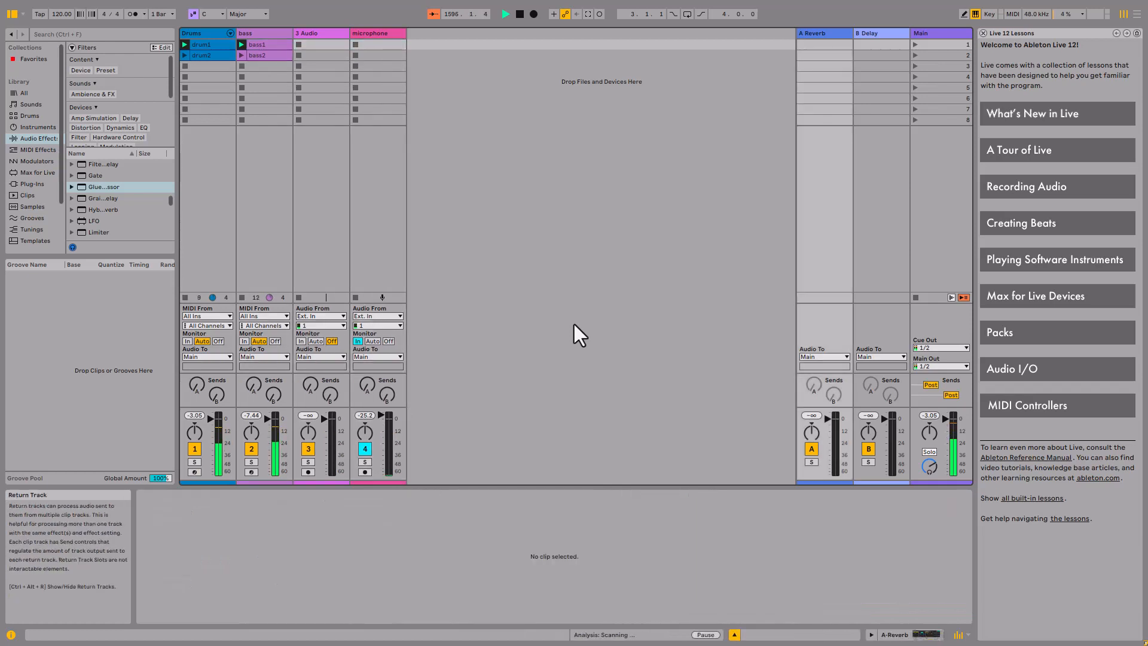
key("Right")
key("Right")
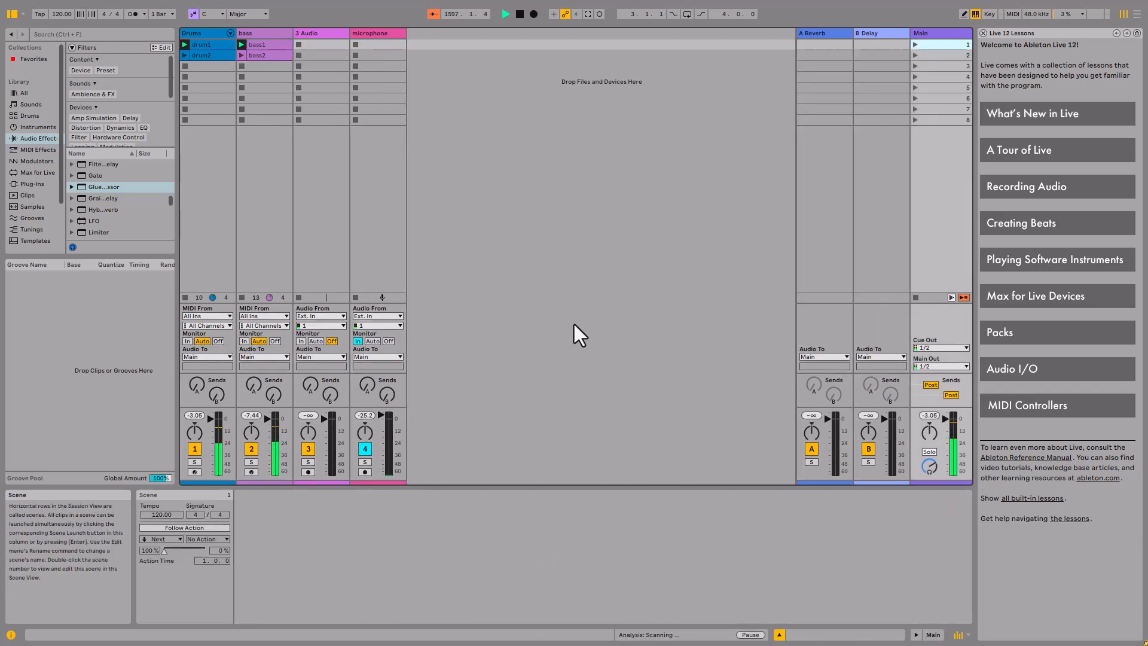
key("Down")
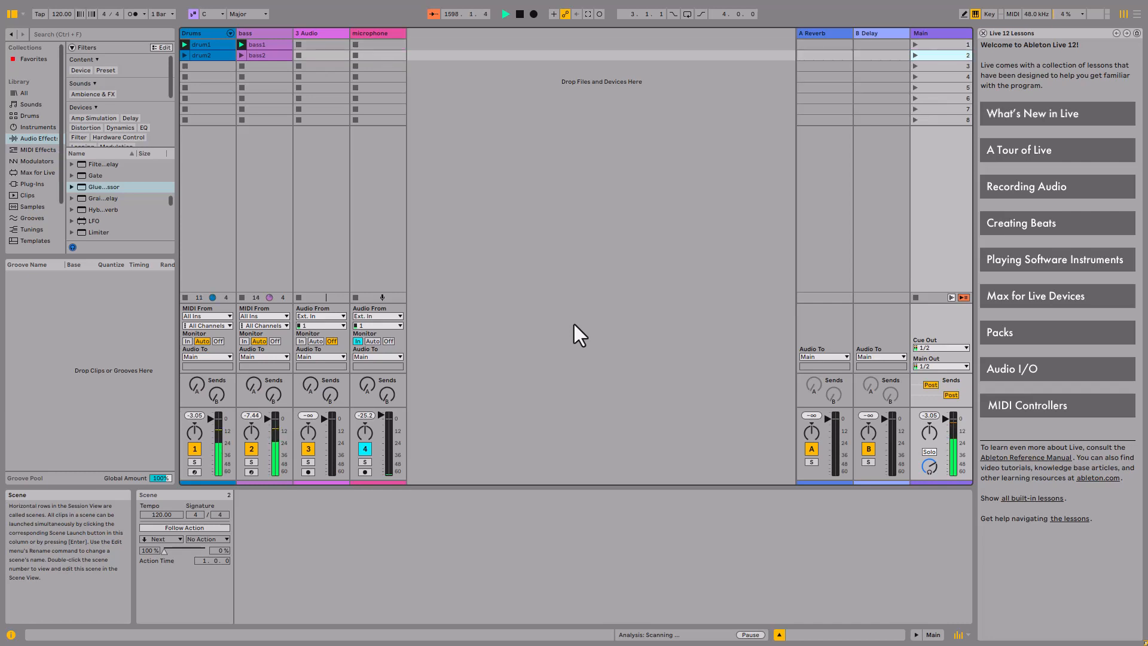
key("Return")
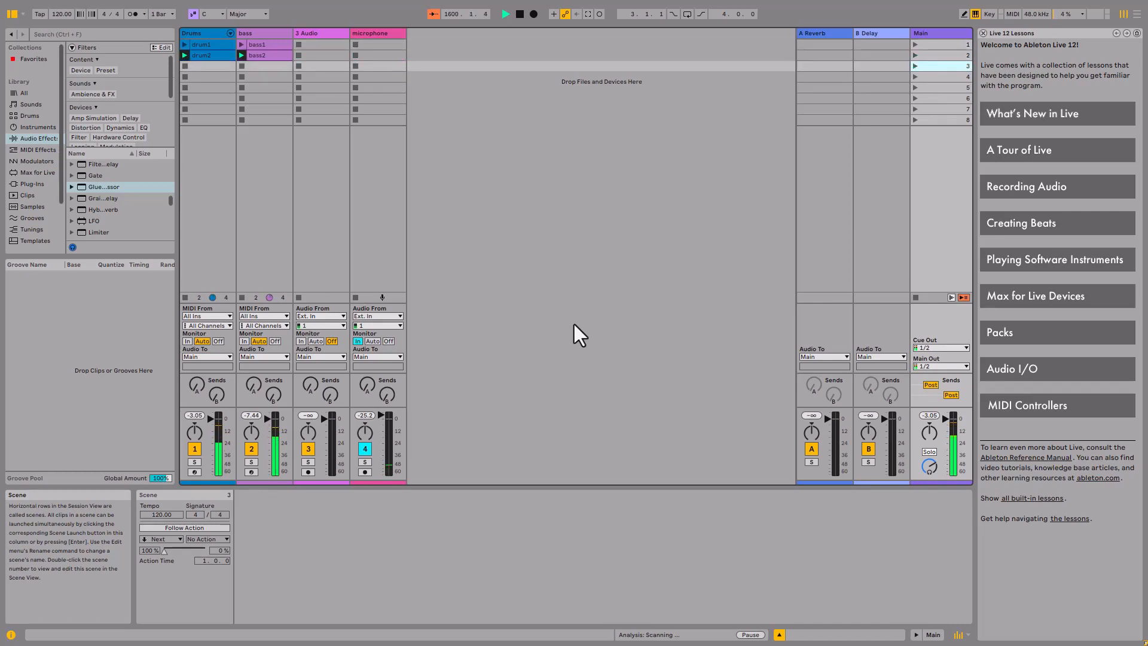
Launch scene 1 to play drum1 and bass1 together
key("Up")
key("Up")
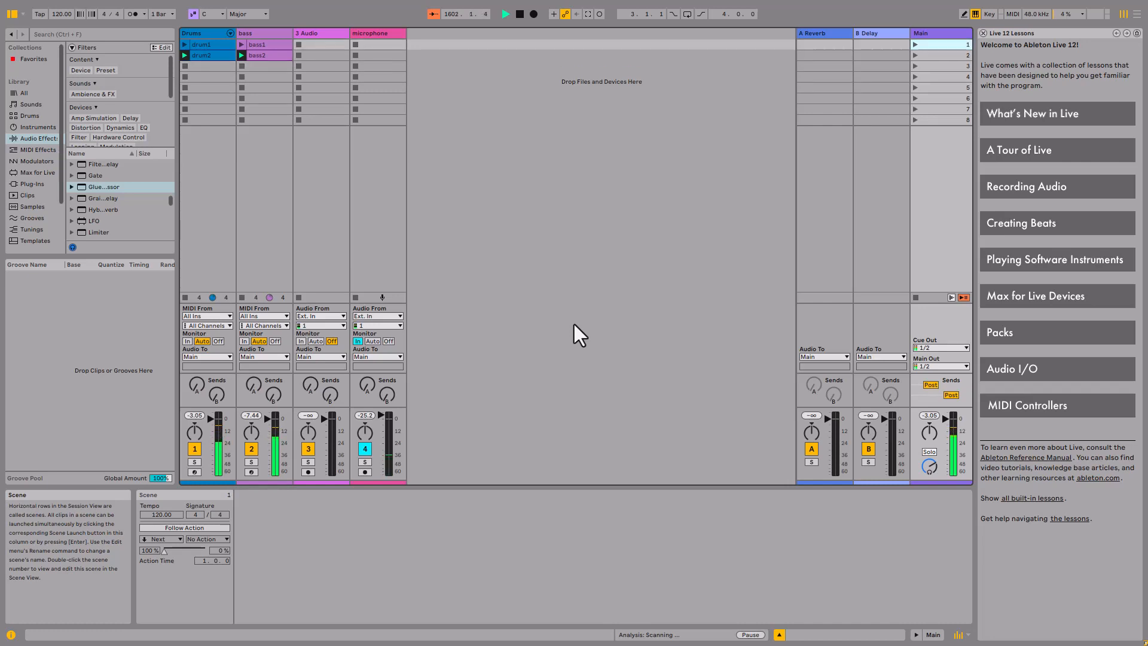
key("Return")
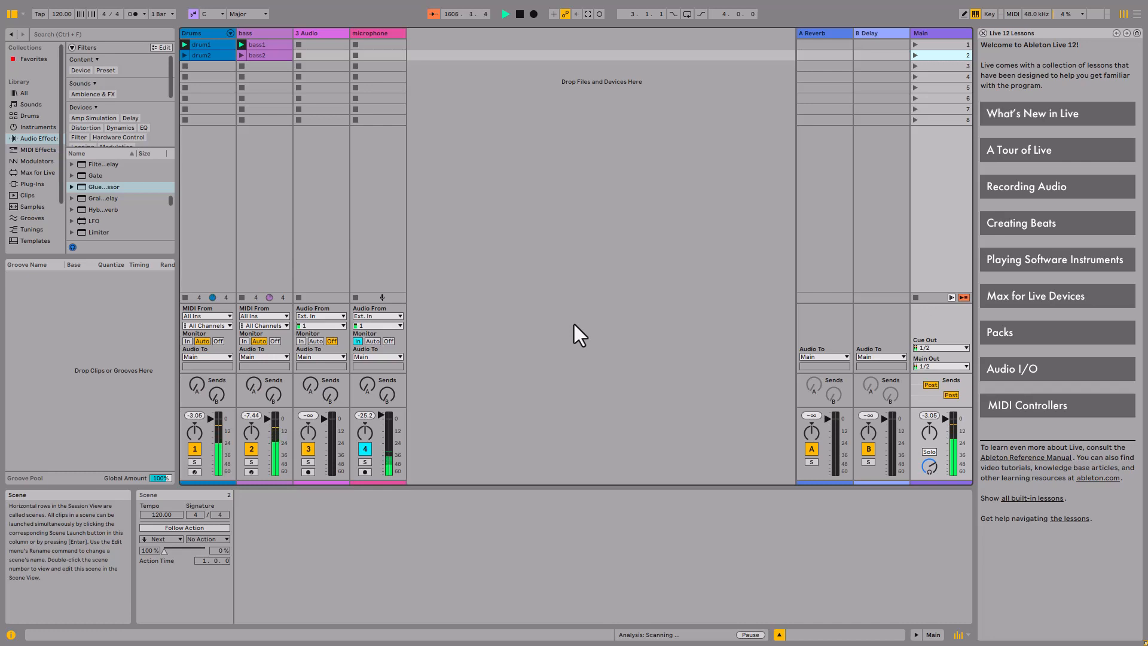
Select the drum2 slot and stop the playing clip on the Drums track
key("Left")
key("Left")
key("Left")
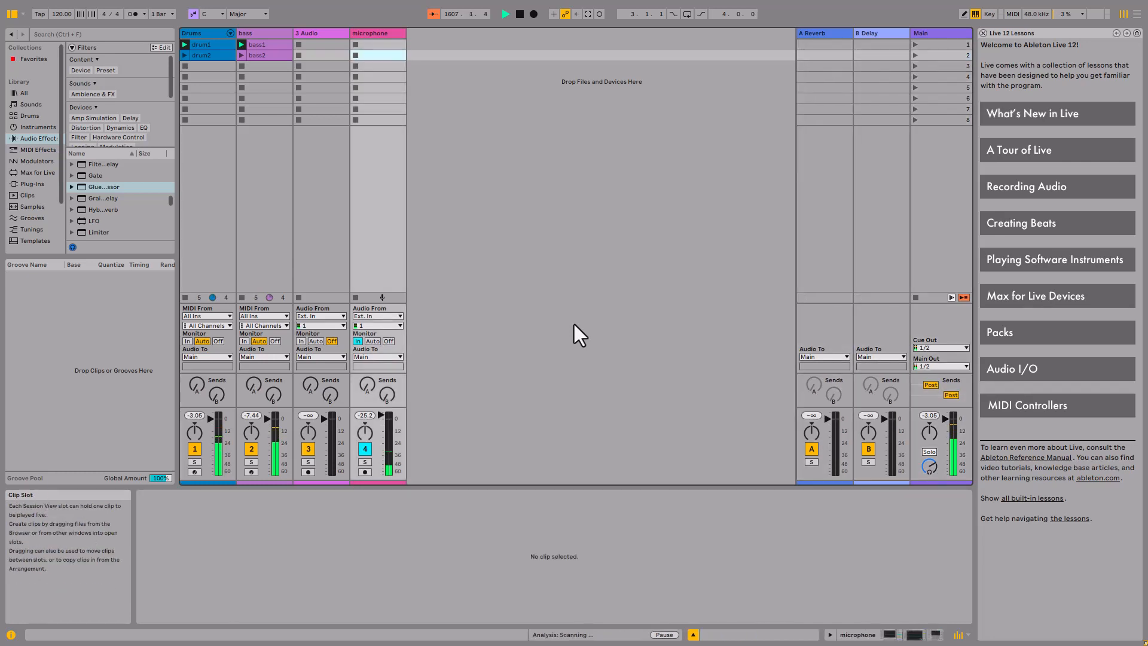
key("Left")
key("Left")
key("Left")
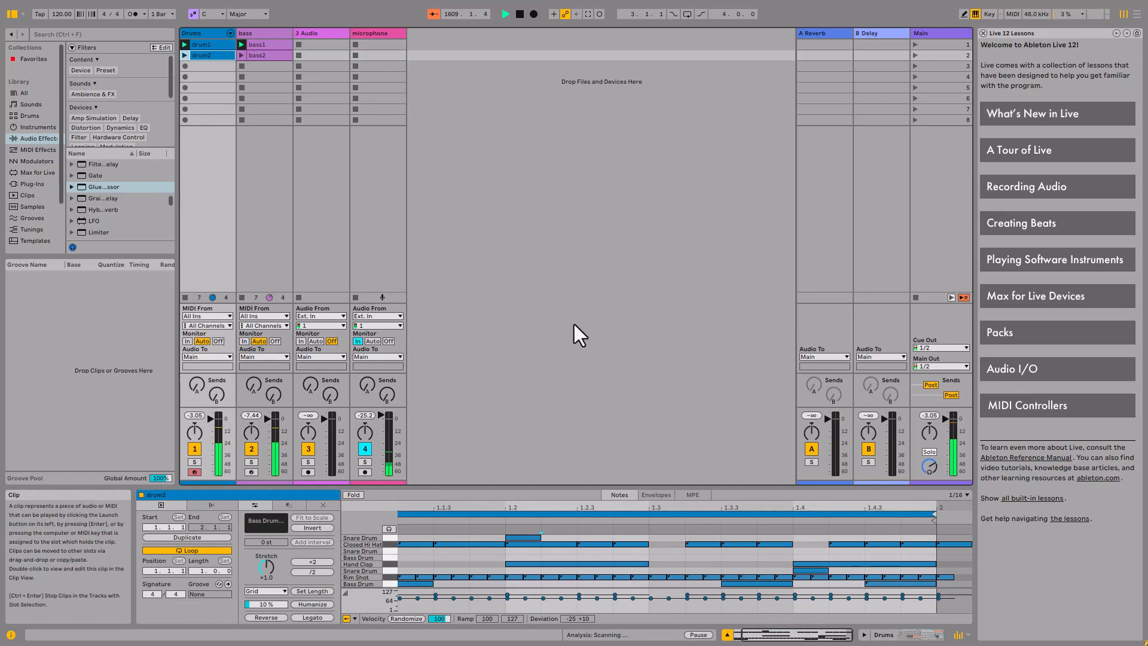
key("ctrl+Return")
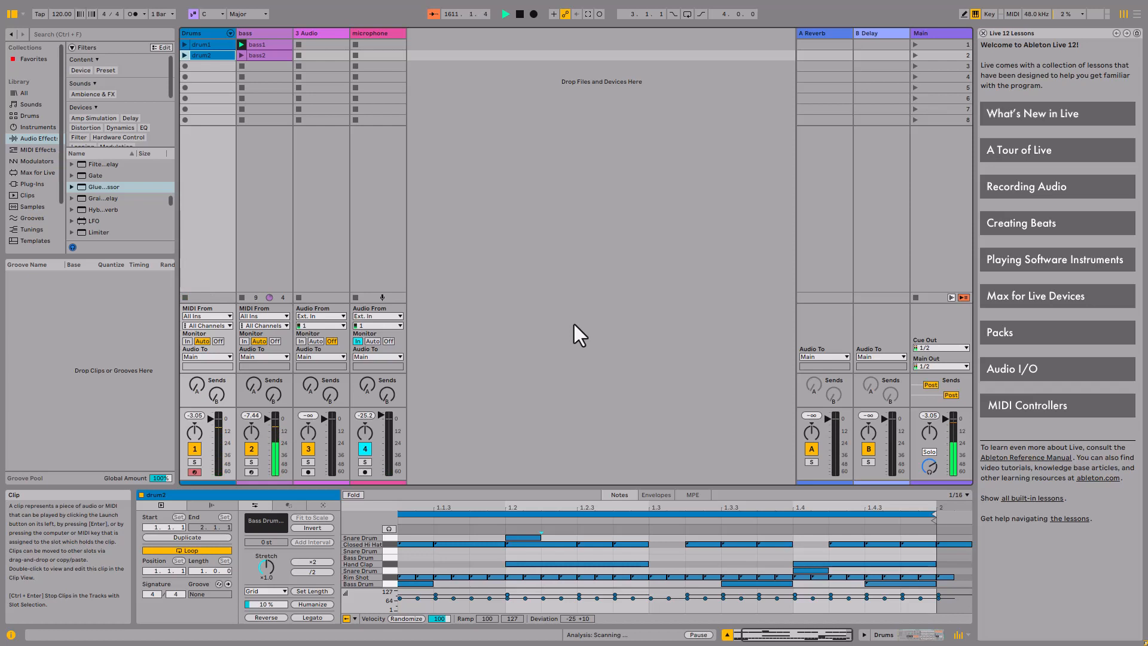
Launch the drum2 clip on the Drums track while bass1 keeps playing
key("Down")
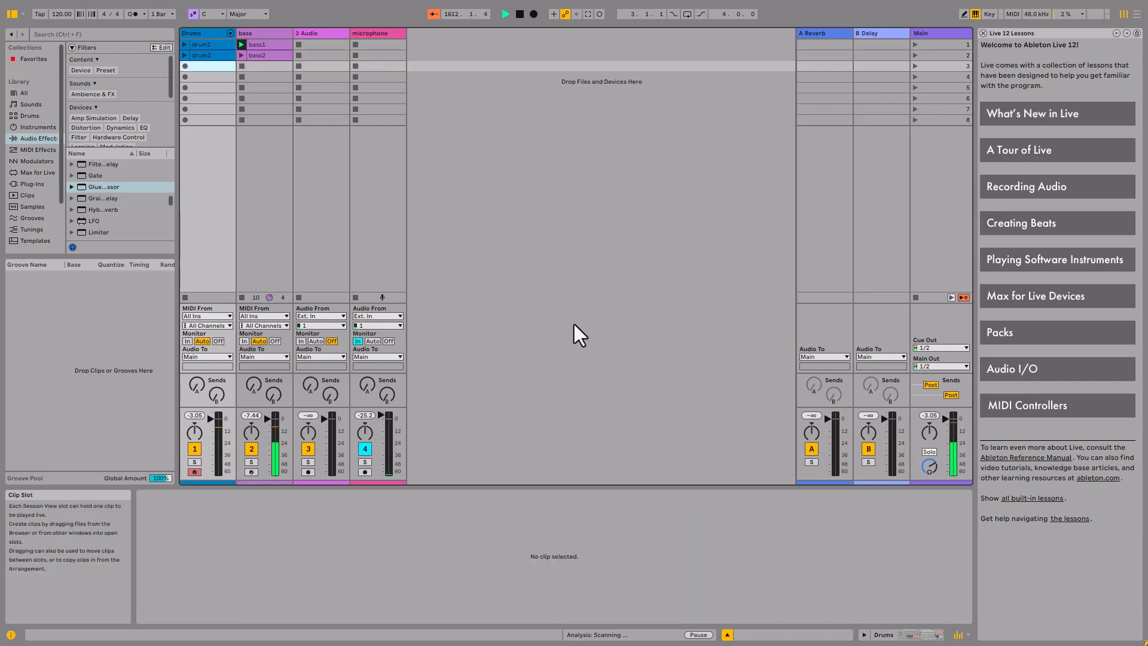
key("Up")
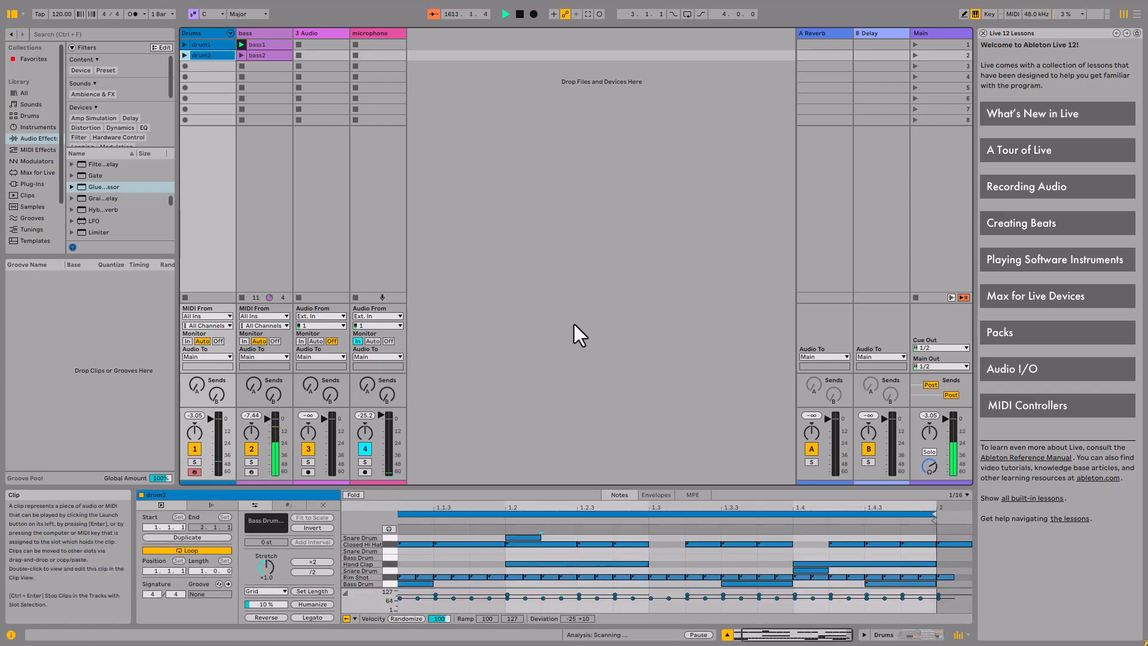
key("Return")
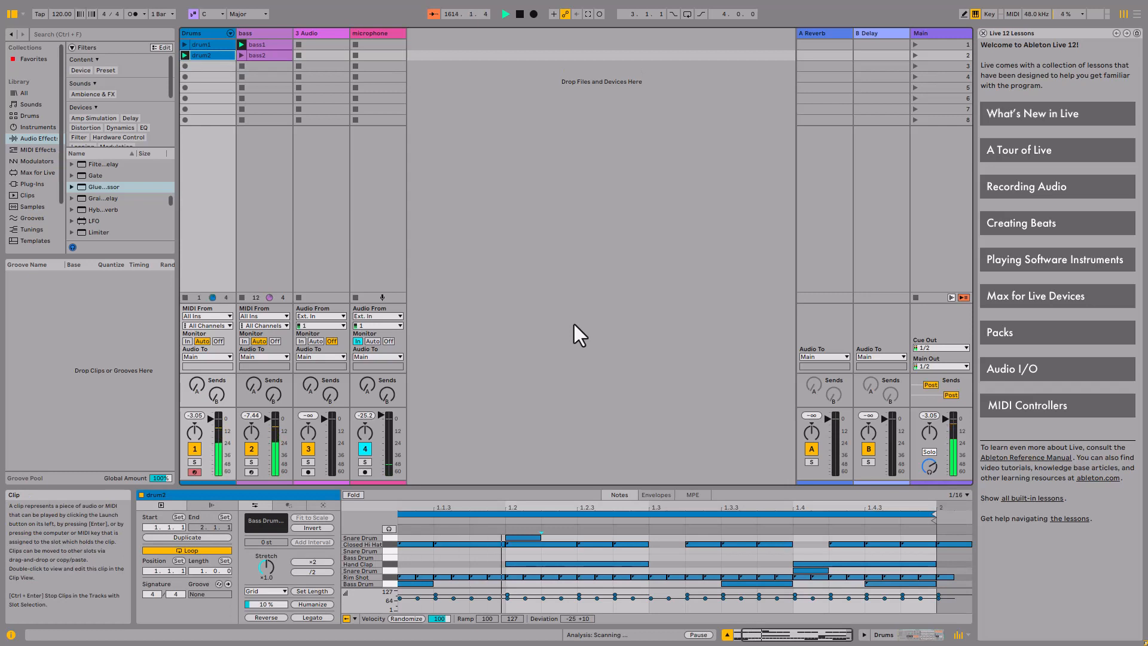
Stop the bass track's clip with the bass2 slot selected, and stop the transport
key("Right")
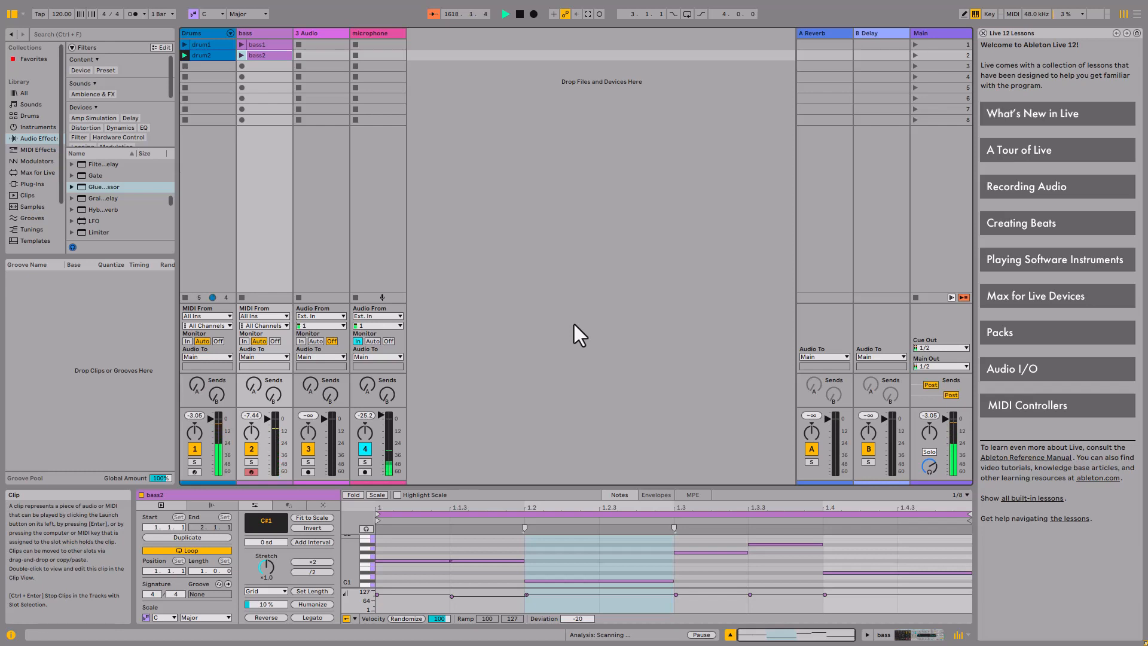
key("space")
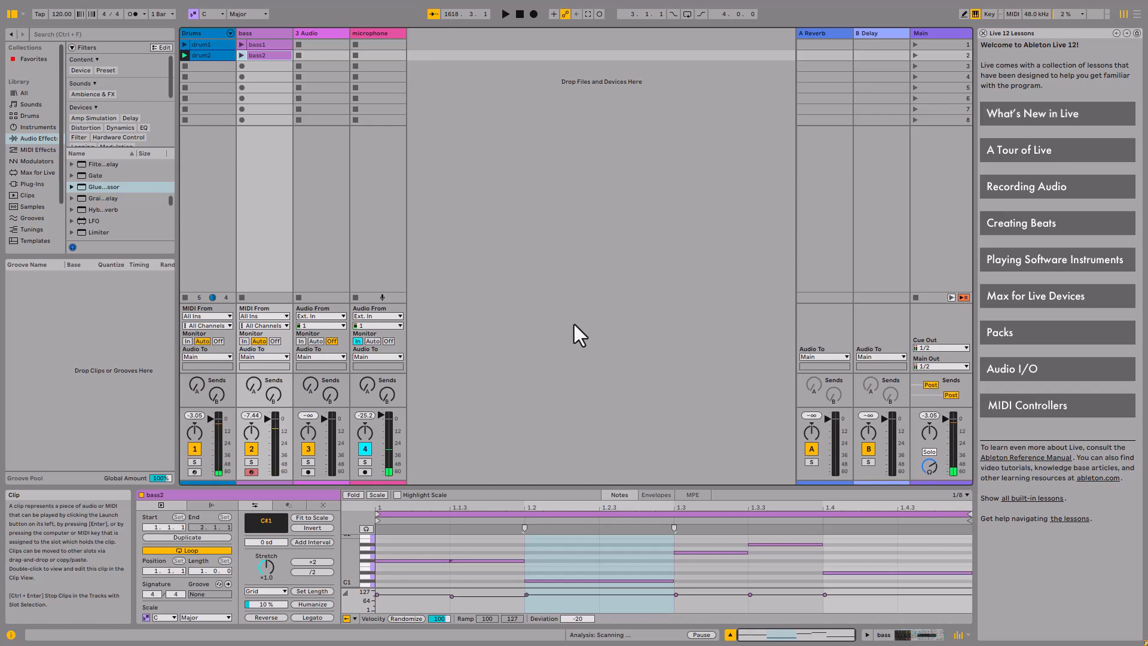